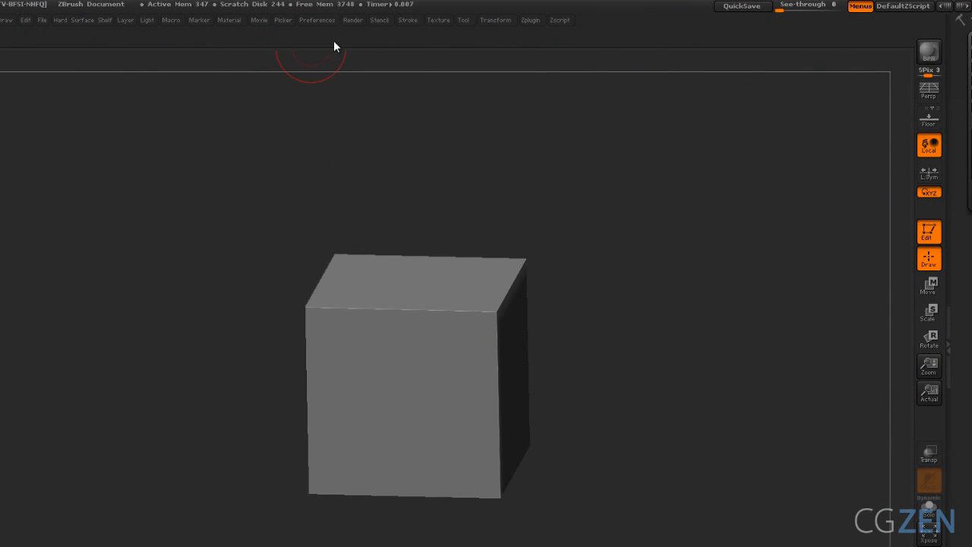
# - Import the AlienConcept_ComputerSpace image as a texture
pyautogui.click(447, 23)
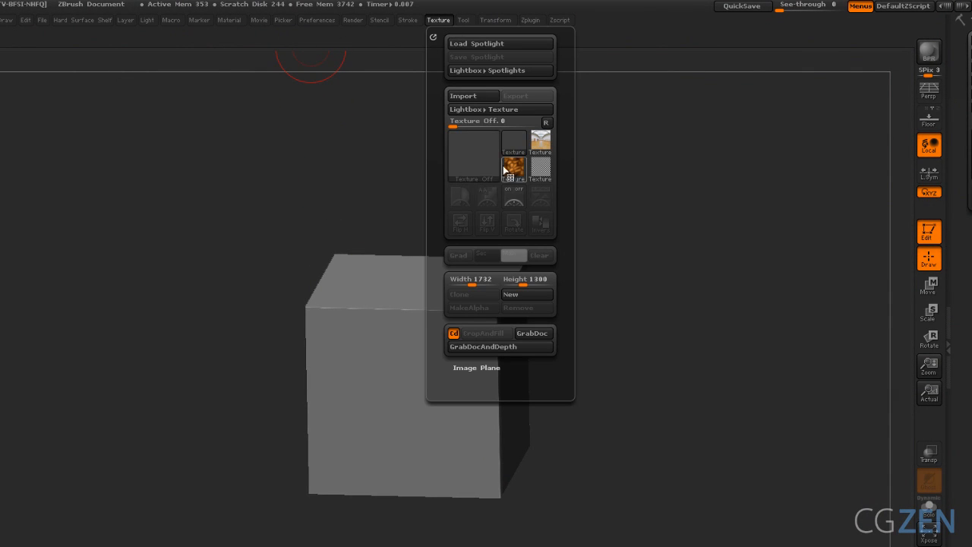
pyautogui.click(476, 95)
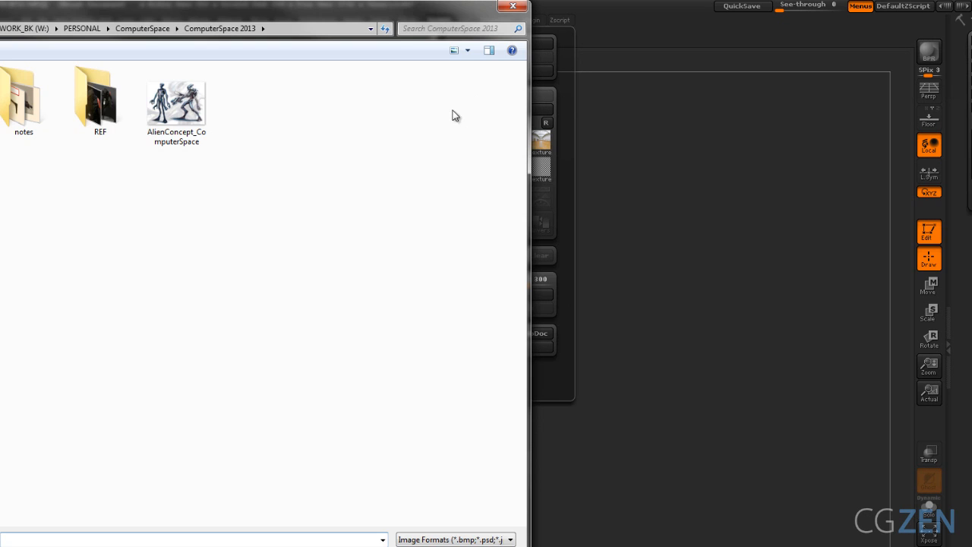
pyautogui.click(205, 115)
pyautogui.press('Return')
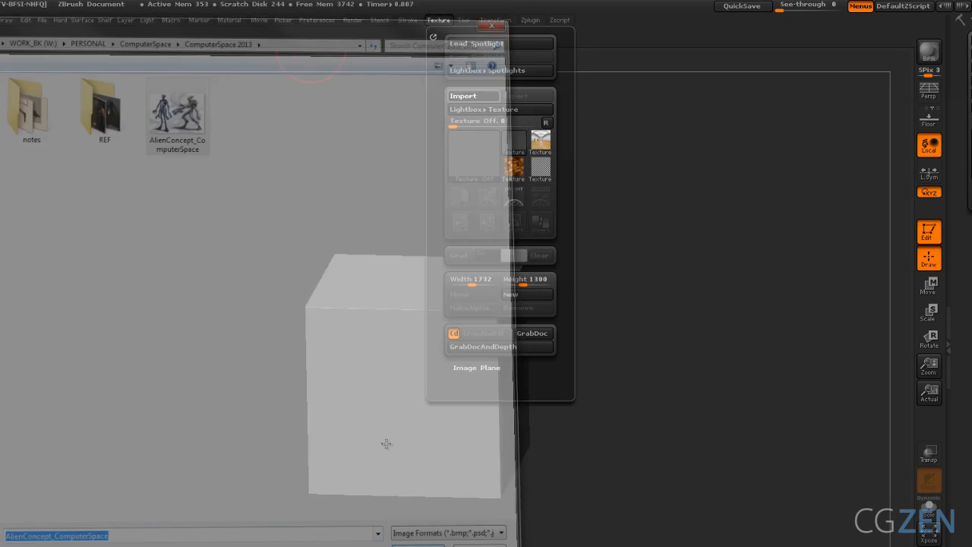
# - Select the imported alien concept texture and add it to Spotlight
pyautogui.click(438, 19)
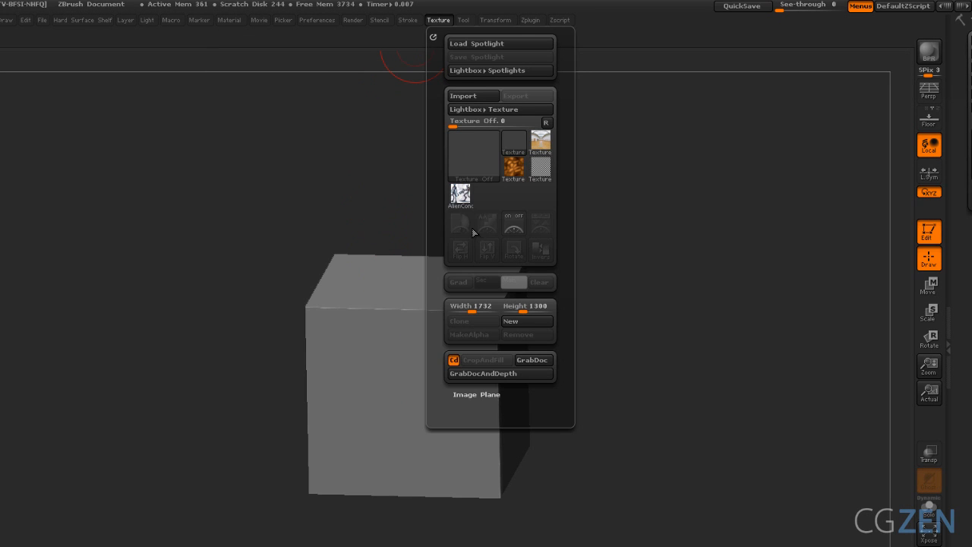
pyautogui.click(461, 194)
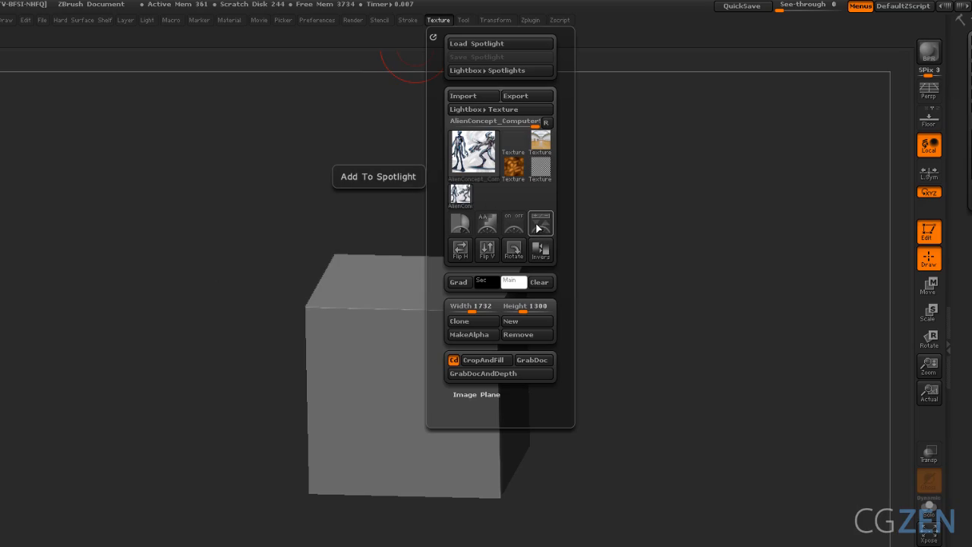
pyautogui.click(540, 224)
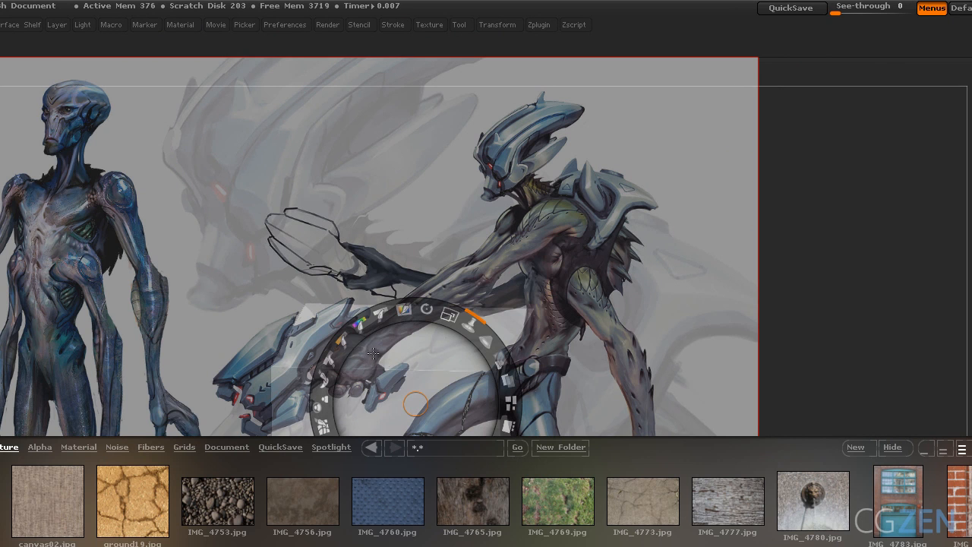
# - Hide Lightbox, make the Spotlight image fully opaque, and position it so the figure with the gun is accessible
pyautogui.press(',')
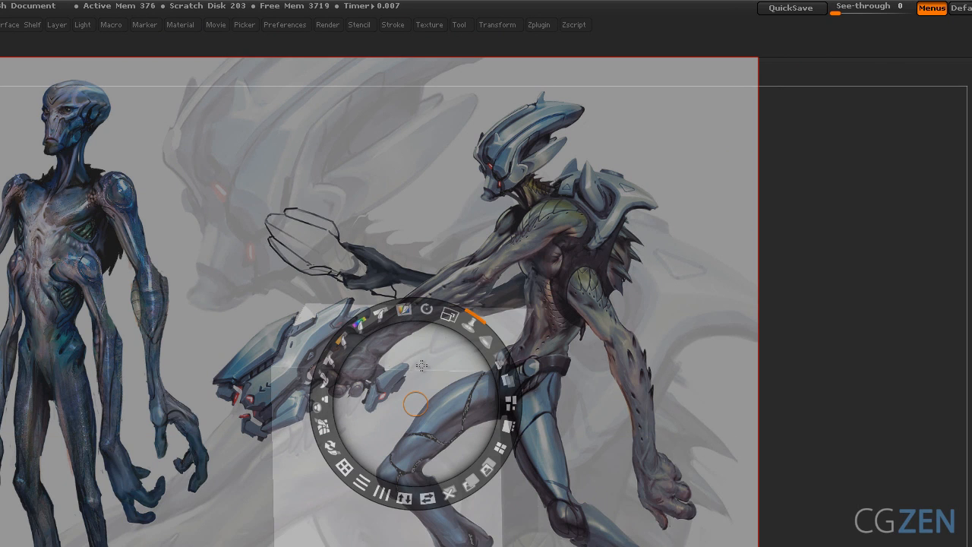
pyautogui.moveTo(447, 375); pyautogui.dragTo(530, 373)
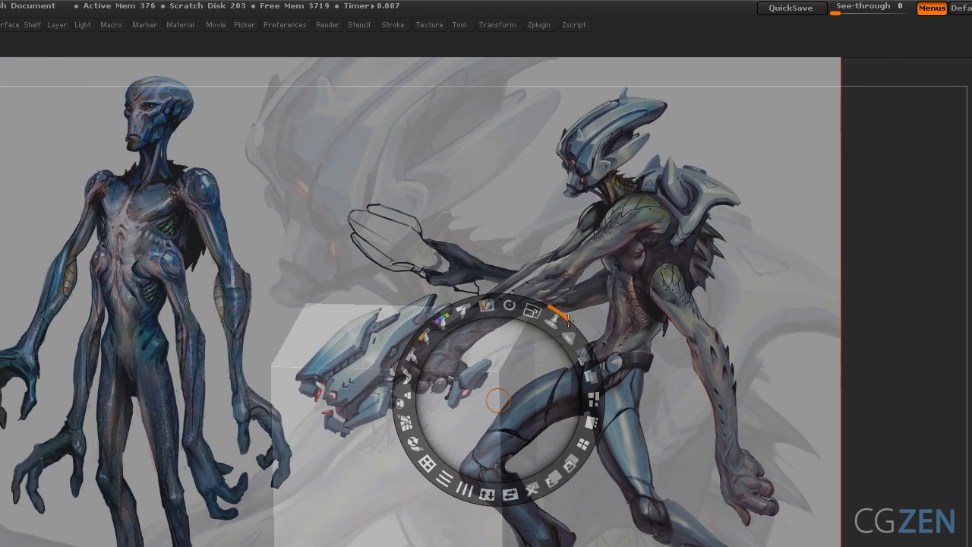
pyautogui.moveTo(568, 320); pyautogui.dragTo(551, 434)
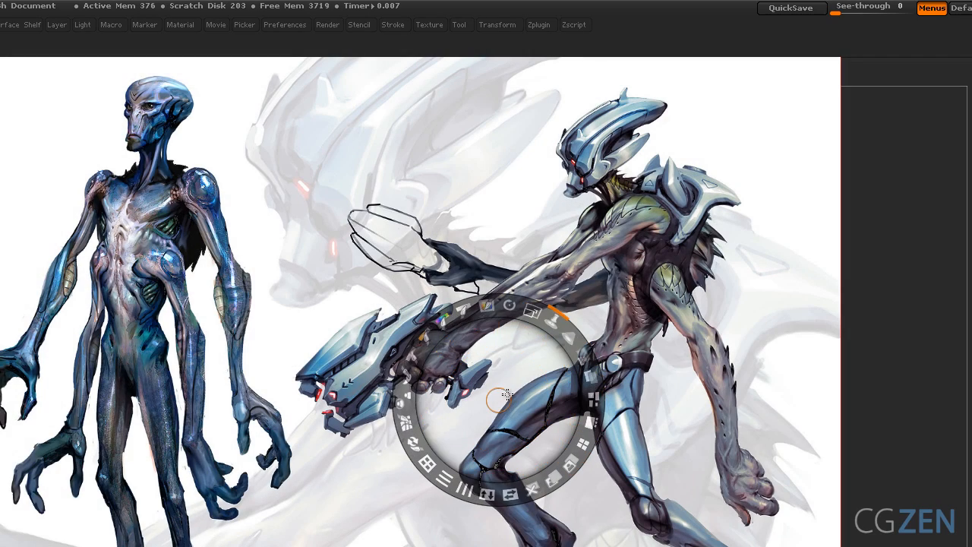
pyautogui.moveTo(507, 395)
pyautogui.mouseDown()
pyautogui.moveTo(567, 434)
pyautogui.moveTo(734, 433)
pyautogui.moveTo(423, 358)
pyautogui.moveTo(645, 358)
pyautogui.moveTo(432, 363)
pyautogui.moveTo(572, 423)
pyautogui.moveTo(476, 414)
pyautogui.moveTo(474, 426)
pyautogui.moveTo(721, 429)
pyautogui.moveTo(890, 464)
pyautogui.moveTo(882, 467)
pyautogui.mouseUp()
# - Paint out the faint background helmet and the shading of the outlined raised hand with Spotlight Paint in white
pyautogui.click(864, 372)
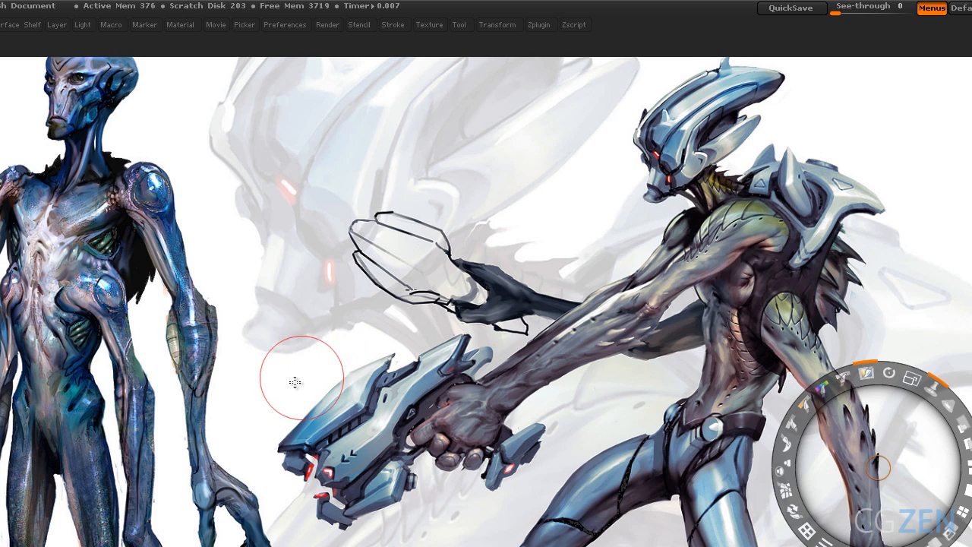
pyautogui.keyDown('ctrl'); pyautogui.moveTo(308, 350); pyautogui.dragTo(312, 358); pyautogui.keyUp('ctrl')
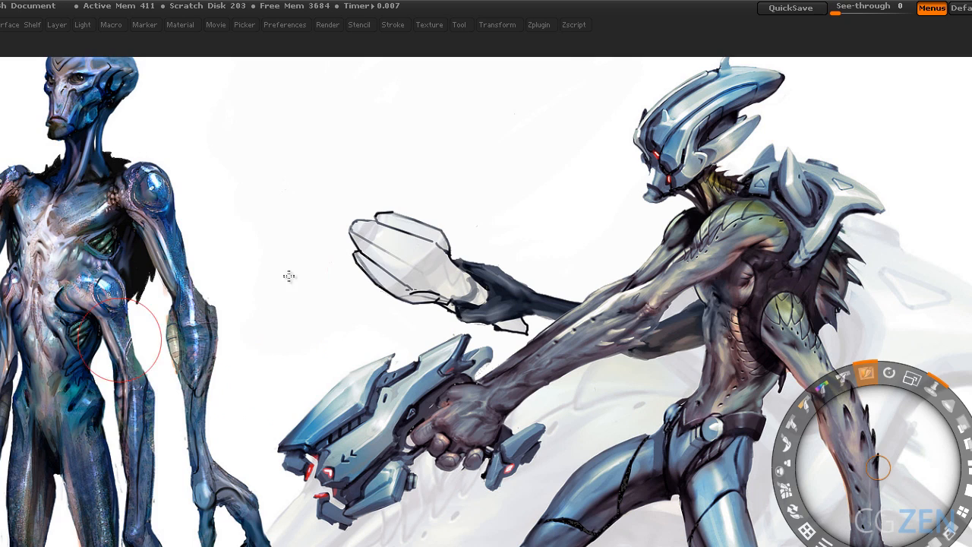
pyautogui.moveTo(429, 271)
pyautogui.mouseDown()
pyautogui.moveTo(410, 258)
pyautogui.moveTo(429, 300)
pyautogui.moveTo(498, 266)
pyautogui.moveTo(562, 304)
pyautogui.mouseUp()
pyautogui.moveTo(494, 315)
pyautogui.mouseDown()
pyautogui.moveTo(502, 277)
pyautogui.moveTo(510, 344)
pyautogui.mouseUp()
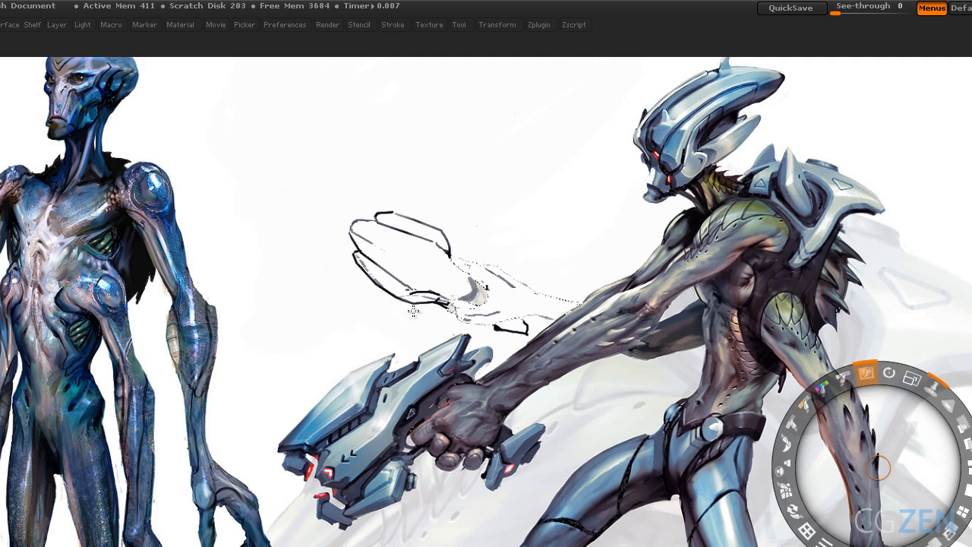
# - Erase more of the outlined hand's lines and whiten the background beneath the gun
pyautogui.press('t')
pyautogui.hotkey('ctrl', 'z')
pyautogui.hotkey('ctrl', 'z')
pyautogui.hotkey('ctrl', 'z')
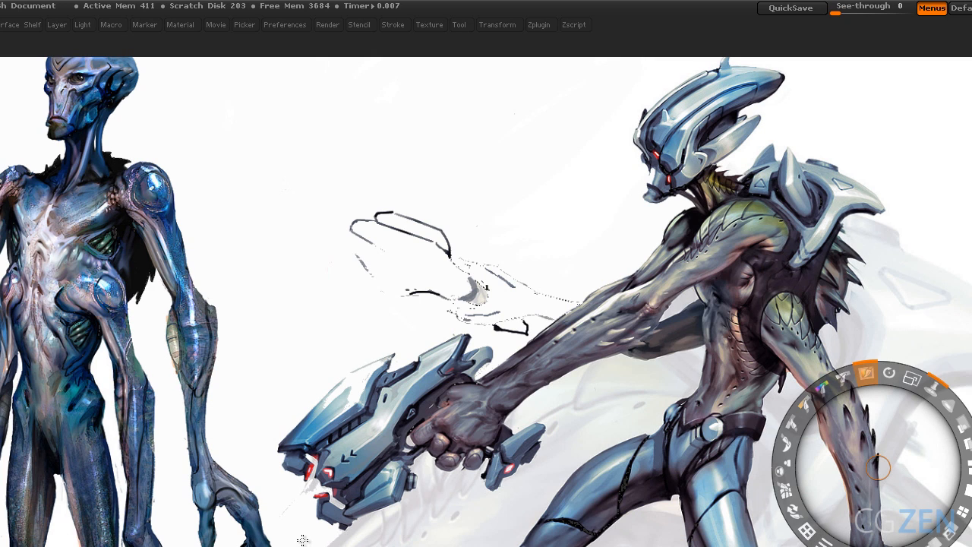
pyautogui.moveTo(310, 541)
pyautogui.mouseDown()
pyautogui.moveTo(289, 524)
pyautogui.moveTo(282, 458)
pyautogui.moveTo(304, 467)
pyautogui.moveTo(311, 487)
pyautogui.moveTo(555, 392)
pyautogui.mouseUp()
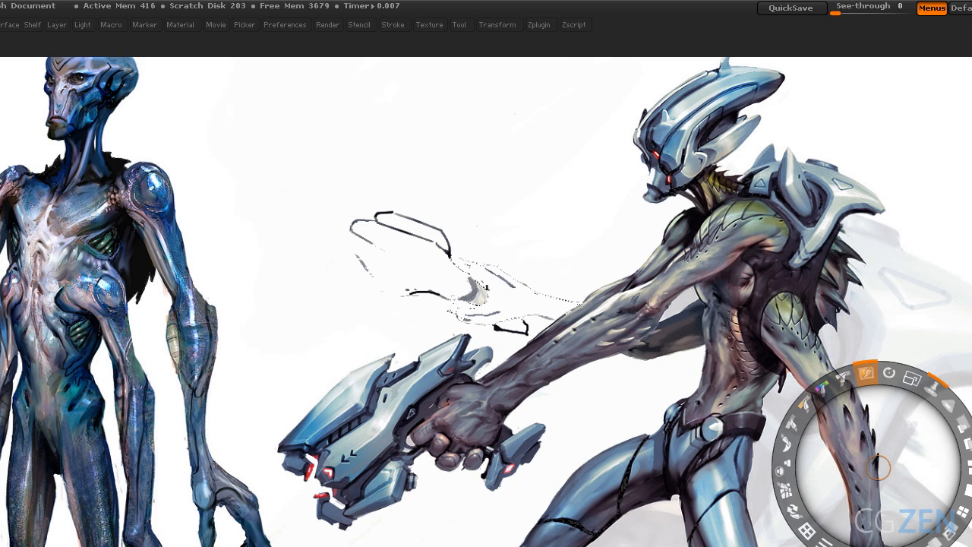
# - Fill the gun's upper plate with black, undoing any fills that spill over
pyautogui.click(357, 391)
pyautogui.hotkey('ctrl', 'z')
pyautogui.click(355, 419)
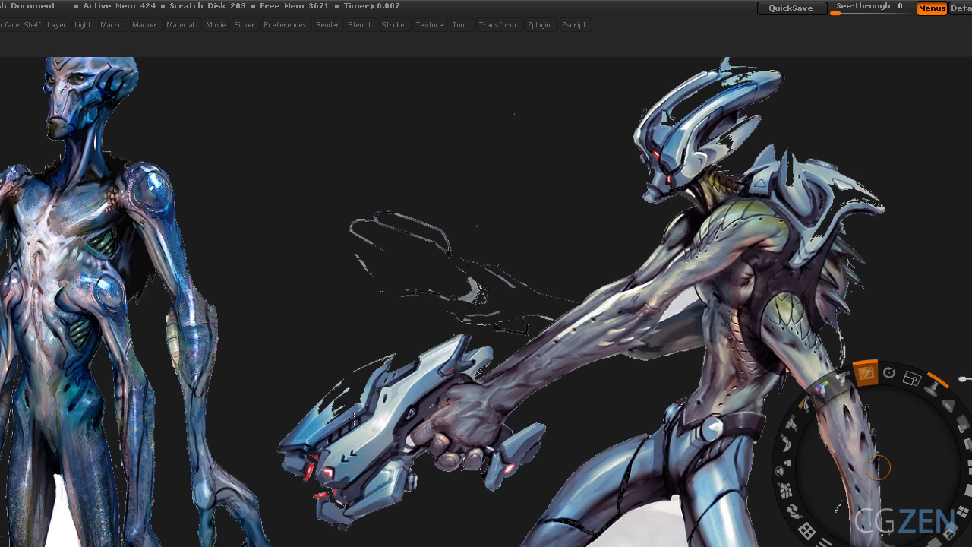
pyautogui.hotkey('ctrl', 'z')
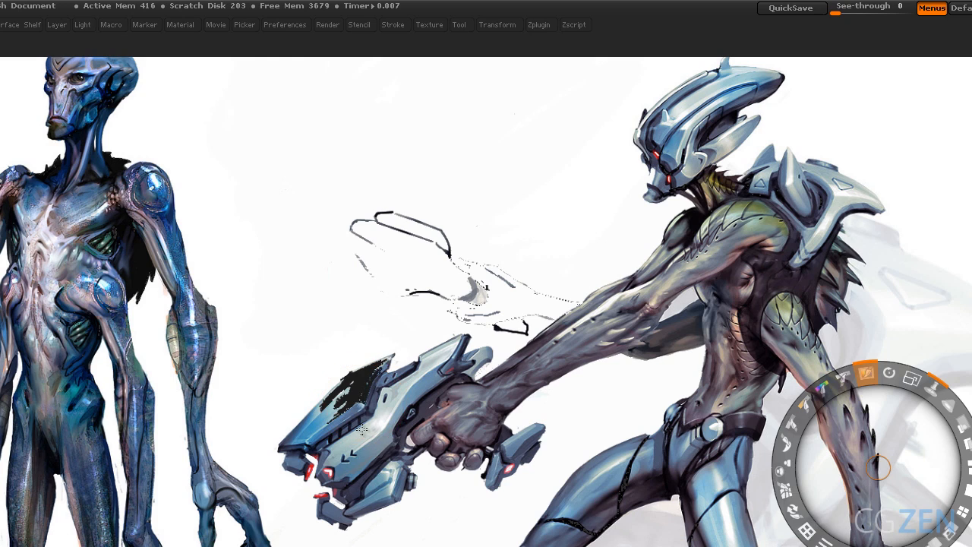
pyautogui.click(322, 414)
pyautogui.click(364, 442)
pyautogui.hotkey('ctrl', 'z')
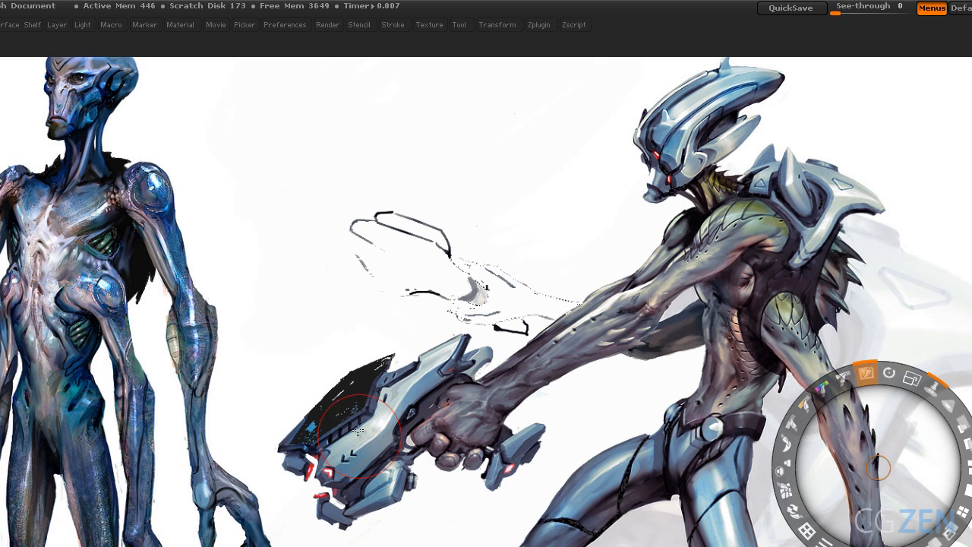
# - Fill the gun's front end and main body with black
pyautogui.moveTo(359, 430)
pyautogui.mouseDown()
pyautogui.moveTo(304, 404)
pyautogui.moveTo(282, 434)
pyautogui.moveTo(311, 495)
pyautogui.mouseUp()
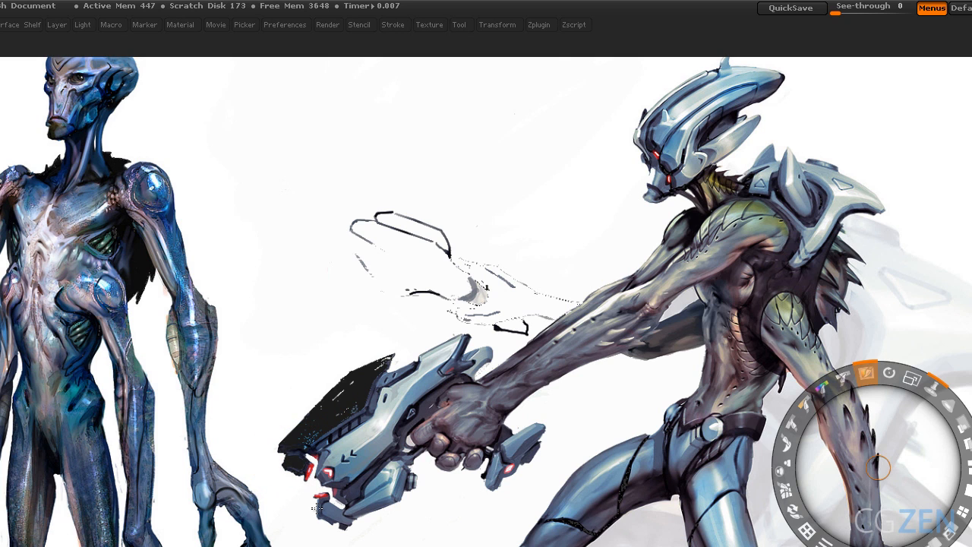
pyautogui.moveTo(358, 445)
pyautogui.mouseDown()
pyautogui.moveTo(406, 425)
pyautogui.moveTo(327, 481)
pyautogui.moveTo(414, 433)
pyautogui.moveTo(432, 496)
pyautogui.mouseUp()
pyautogui.click(322, 497)
pyautogui.moveTo(322, 497); pyautogui.dragTo(309, 471)
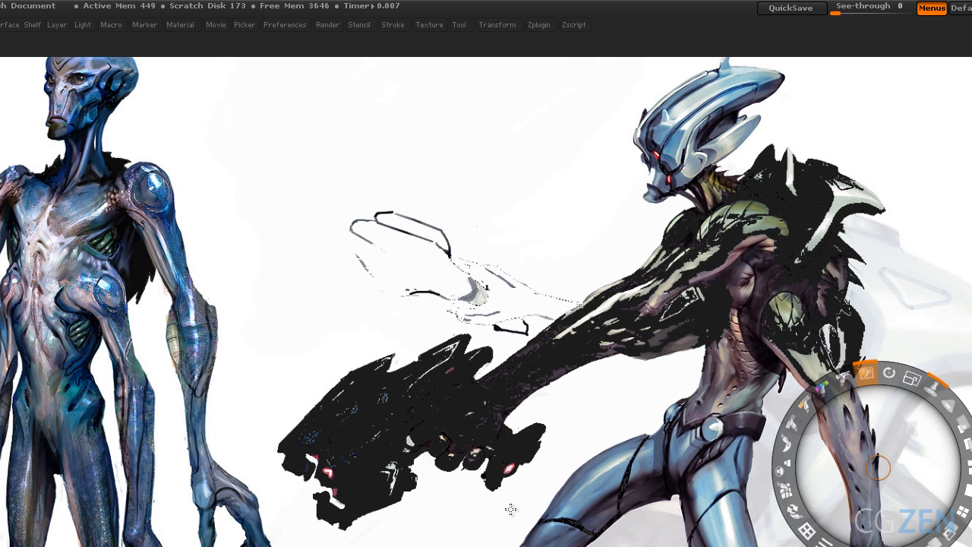
# - Black out the remaining gaps in the gun's body, grip and holding hand to form a solid silhouette
pyautogui.moveTo(401, 401); pyautogui.dragTo(461, 413)
pyautogui.moveTo(383, 477)
pyautogui.mouseDown()
pyautogui.moveTo(314, 436)
pyautogui.moveTo(360, 440)
pyautogui.moveTo(421, 386)
pyautogui.mouseUp()
pyautogui.hotkey('ctrl', 'z')
pyautogui.press('z')
pyautogui.press('z')
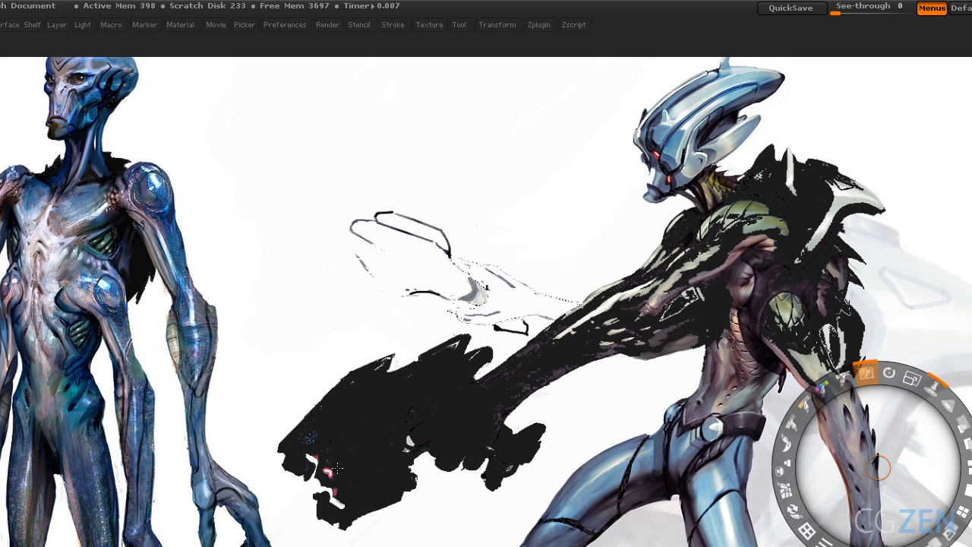
# - Center the Spotlight dial on the gun silhouette and rotate the image until the gun lies roughly level
pyautogui.moveTo(433, 236)
pyautogui.mouseDown()
pyautogui.moveTo(390, 257)
pyautogui.moveTo(501, 314)
pyautogui.moveTo(550, 302)
pyautogui.mouseUp()
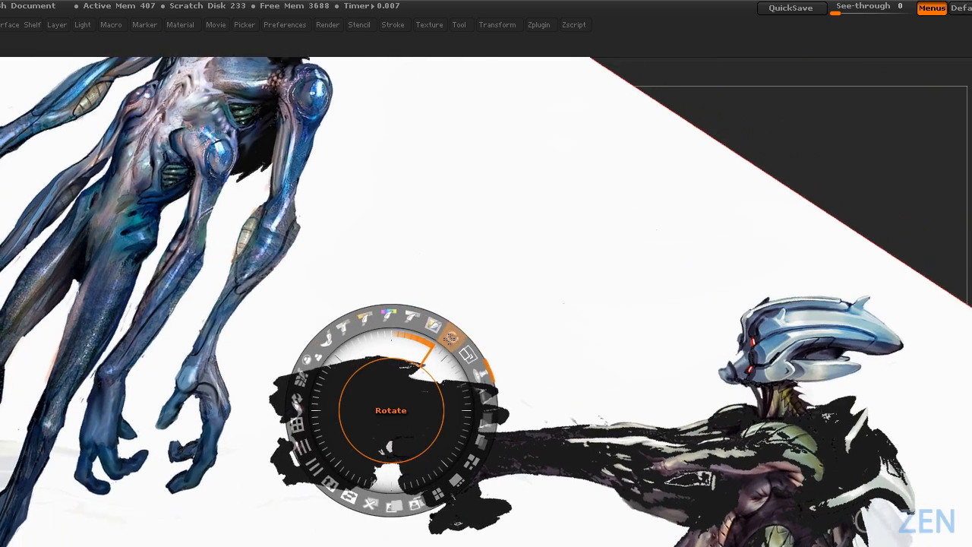
pyautogui.moveTo(469, 368); pyautogui.dragTo(447, 344)
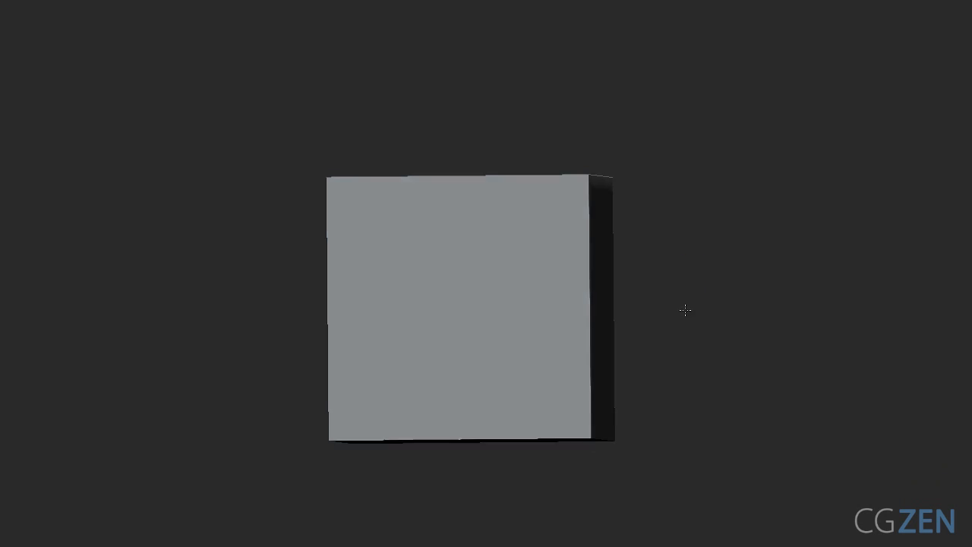
# - Leave Spotlight editing and convert the cube into a ShadowBox
pyautogui.press('space')
pyautogui.moveTo(714, 301); pyautogui.dragTo(714, 96)
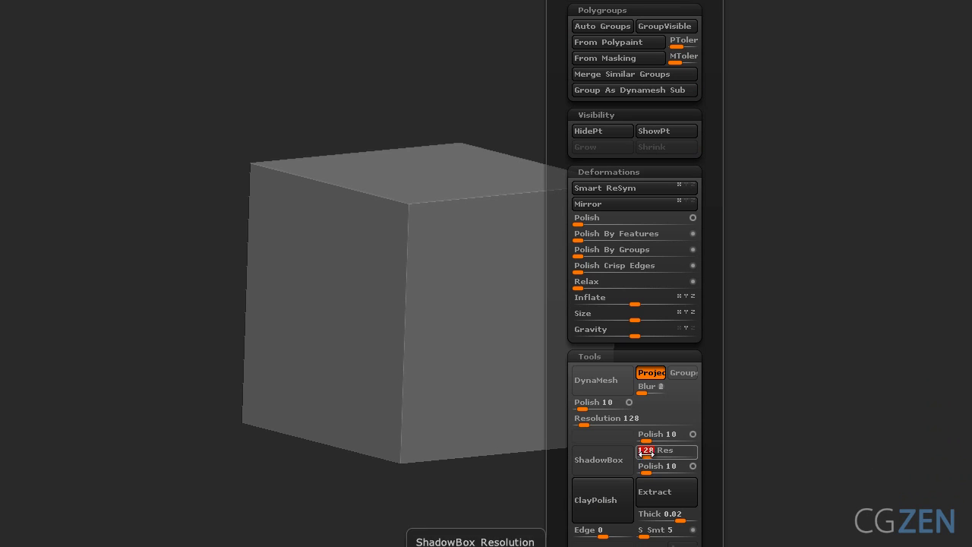
pyautogui.click(599, 471)
# - Face the ShadowBox's back plane and paint the gun silhouette onto it from Spotlight using Rgb only
pyautogui.keyDown('shift'); pyautogui.moveTo(679, 295); pyautogui.dragTo(509, 310); pyautogui.keyUp('shift')
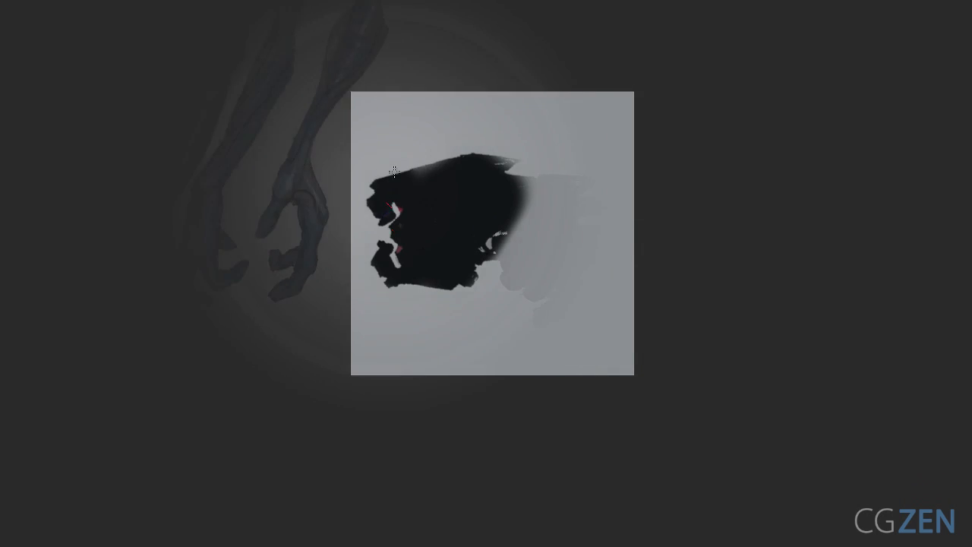
pyautogui.moveTo(395, 220); pyautogui.dragTo(615, 288)
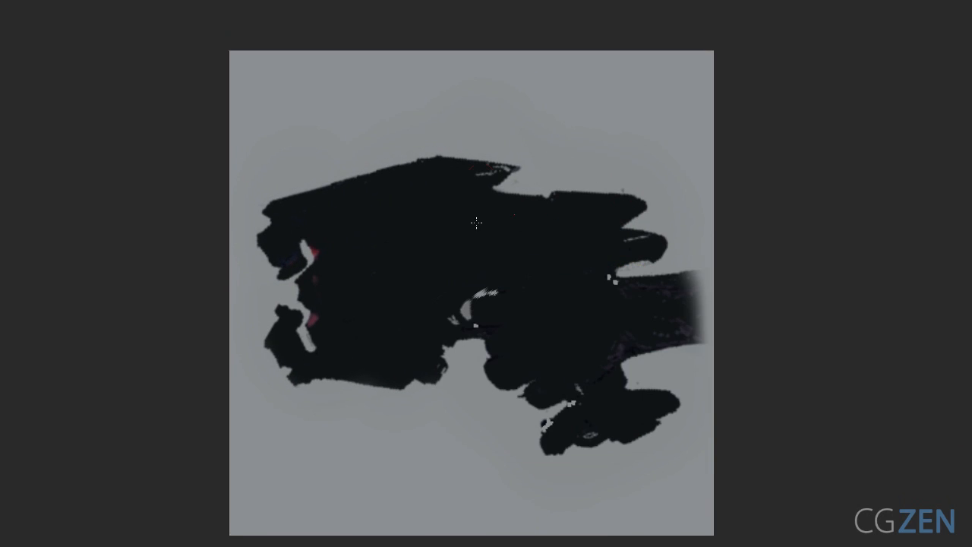
pyautogui.moveTo(473, 219)
pyautogui.mouseDown()
pyautogui.moveTo(467, 266)
pyautogui.moveTo(487, 289)
pyautogui.mouseUp()
pyautogui.press('space')
pyautogui.press('space')
pyautogui.moveTo(553, 450); pyautogui.dragTo(521, 438)
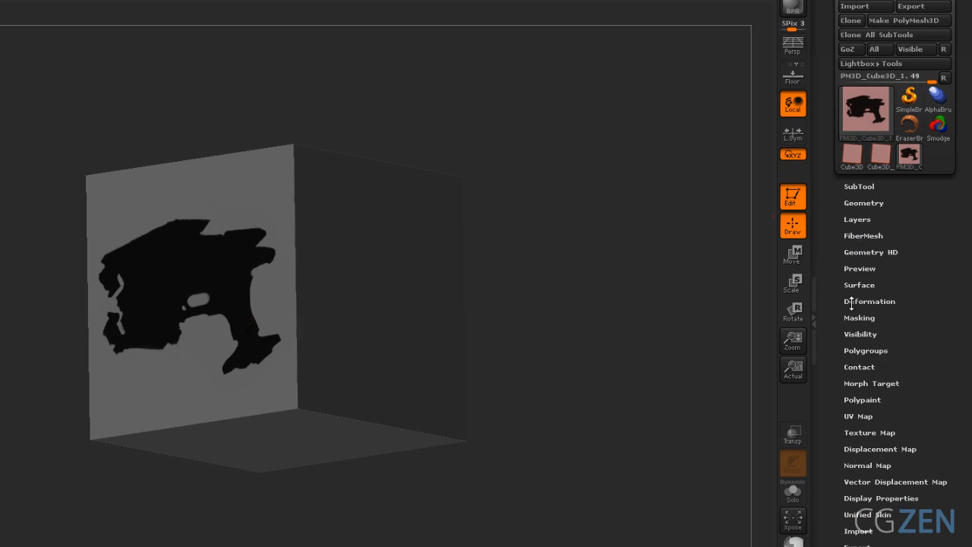
# - Mask the painted gun silhouette by color intensity and switch off the subtool's polypaint display
pyautogui.click(857, 317)
pyautogui.click(872, 497)
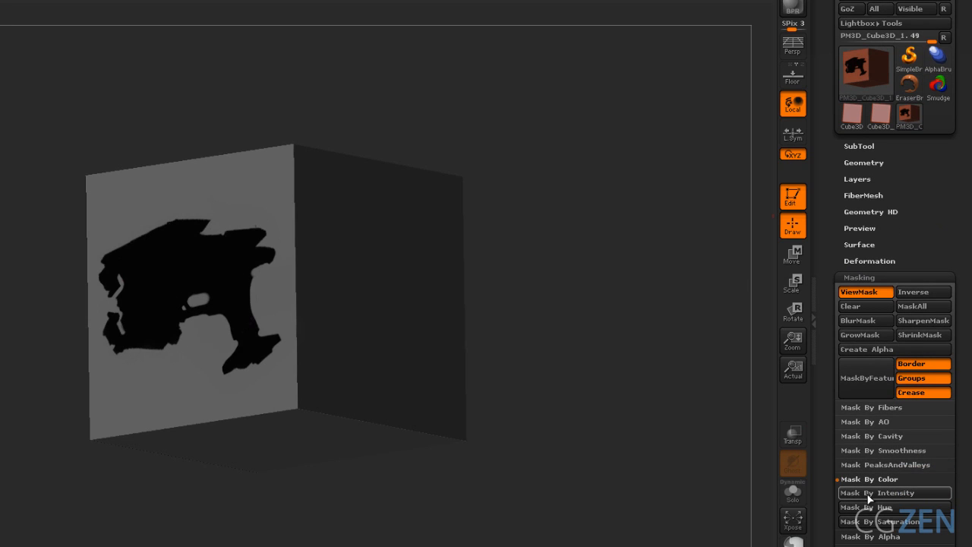
pyautogui.moveTo(462, 359); pyautogui.dragTo(698, 205)
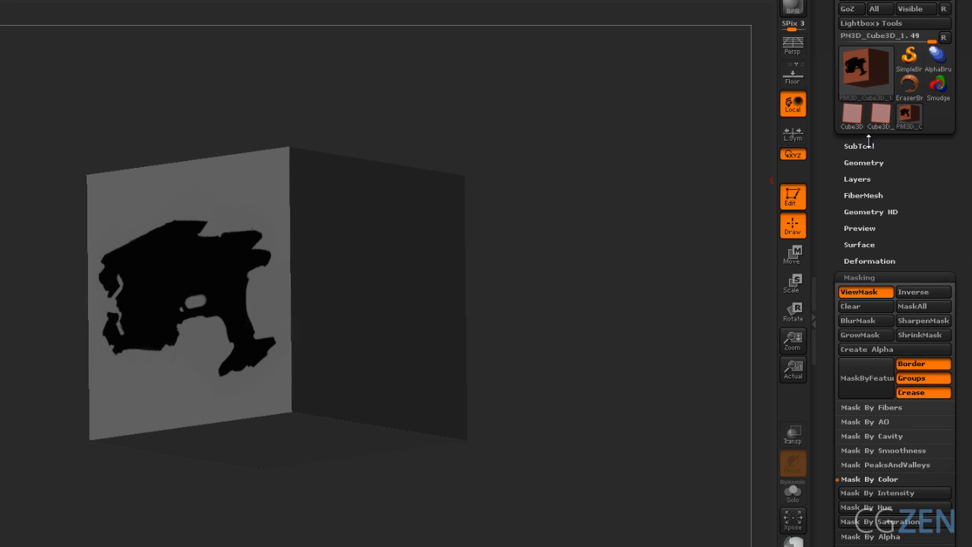
pyautogui.click(874, 149)
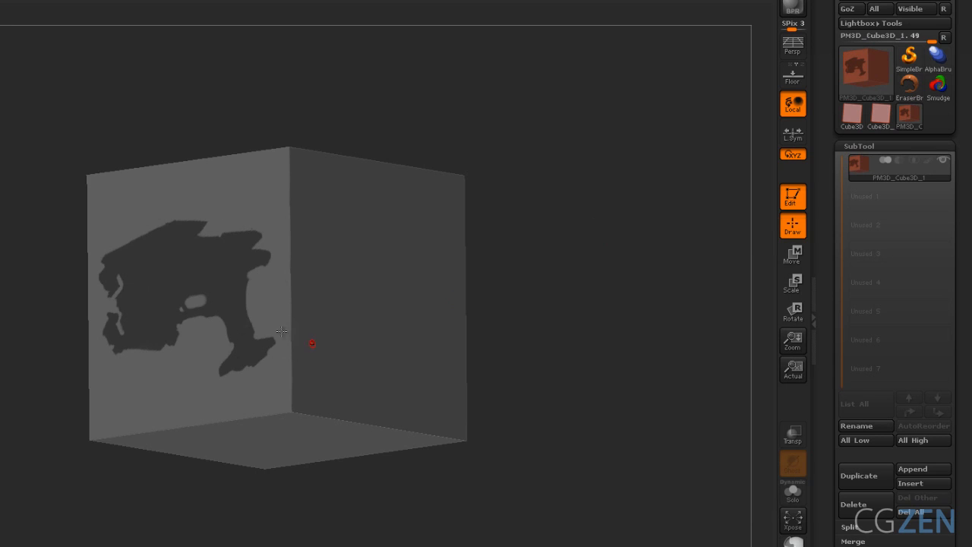
# - Mask the ShadowBox's side plane from edge to edge so the gun silhouette extrudes across the full width
pyautogui.moveTo(311, 336); pyautogui.dragTo(242, 308)
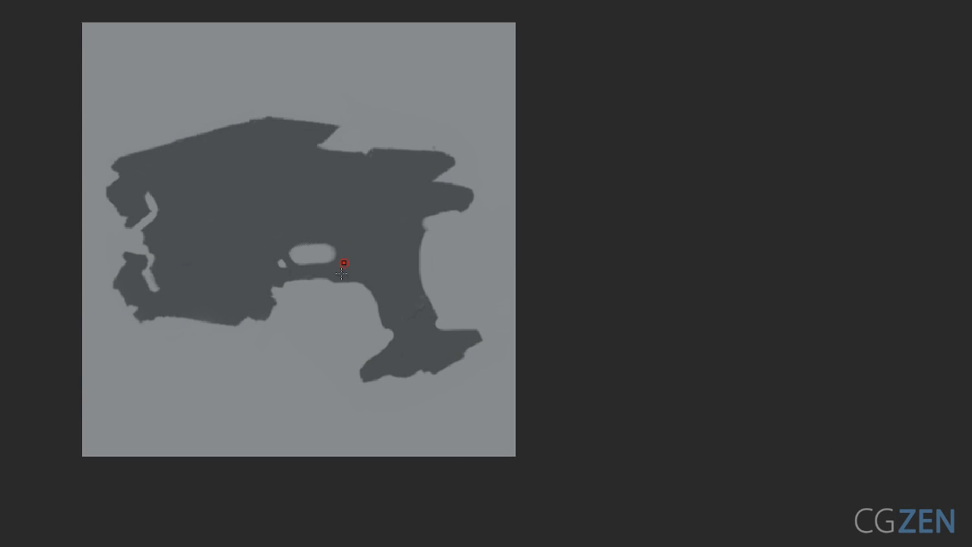
pyautogui.moveTo(574, 255); pyautogui.dragTo(406, 274)
pyautogui.keyDown('alt'); pyautogui.moveTo(615, 232); pyautogui.dragTo(538, 251); pyautogui.keyUp('alt')
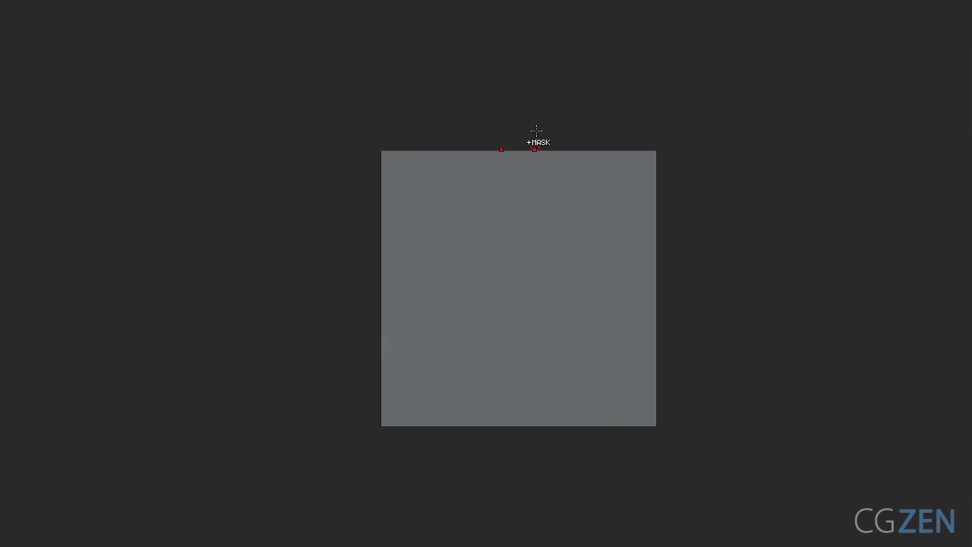
pyautogui.moveTo(536, 131)
pyautogui.keyDown('ctrl'); pyautogui.mouseDown()
pyautogui.moveTo(499, 408)
pyautogui.moveTo(515, 445)
pyautogui.mouseUp(); pyautogui.keyUp('ctrl')
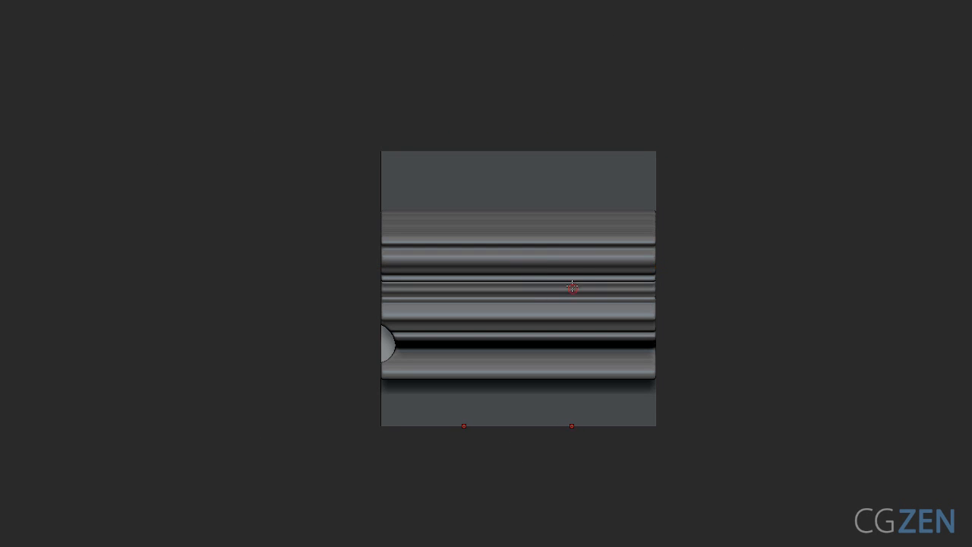
# - Clear the mask symmetrically from both sides of the side plane, leaving a narrow central vertical band for the gun's thickness
pyautogui.moveTo(572, 287)
pyautogui.mouseDown(button='right')
pyautogui.moveTo(538, 284)
pyautogui.moveTo(578, 280)
pyautogui.mouseUp(button='right')
pyautogui.keyDown('alt'); pyautogui.moveTo(578, 279); pyautogui.dragTo(389, 262, button='right'); pyautogui.keyUp('alt')
pyautogui.moveTo(456, 144)
pyautogui.keyDown('ctrl'); pyautogui.mouseDown()
pyautogui.moveTo(314, 501)
pyautogui.moveTo(327, 514)
pyautogui.mouseUp(); pyautogui.keyUp('ctrl')
pyautogui.moveTo(327, 514)
pyautogui.mouseDown(button='right')
pyautogui.moveTo(386, 362)
pyautogui.moveTo(476, 302)
pyautogui.mouseUp(button='right')
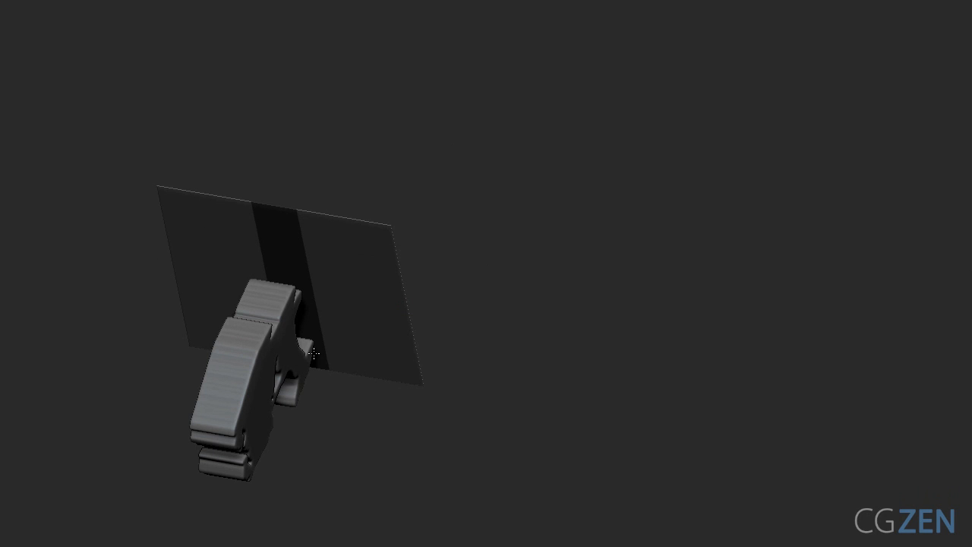
pyautogui.moveTo(314, 355); pyautogui.dragTo(278, 350, button='right')
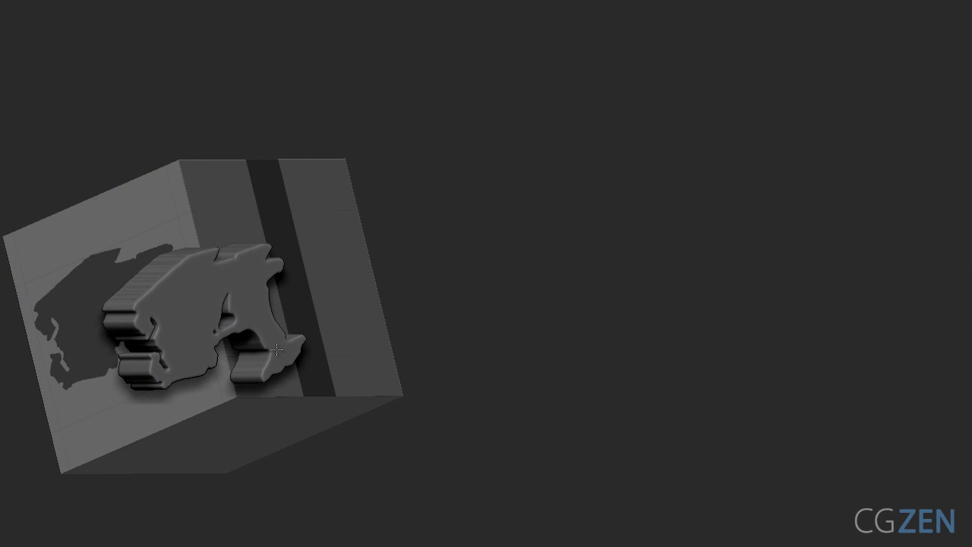
# - Exit ShadowBox to keep only the gun mesh, and view it edge-on
pyautogui.press('space')
pyautogui.click(619, 541)
pyautogui.keyDown('shift'); pyautogui.moveTo(630, 308); pyautogui.dragTo(448, 338, button='right'); pyautogui.keyUp('shift')
pyautogui.keyDown('alt'); pyautogui.moveTo(448, 338); pyautogui.dragTo(497, 278, button='right'); pyautogui.keyUp('alt')
# - Try to adjust the gun mesh with a horizontal transpose line in the edge-on view, undo it, and return to Draw mode
pyautogui.press('w')
pyautogui.click(445, 240)
pyautogui.keyDown('shift'); pyautogui.moveTo(456, 243); pyautogui.dragTo(585, 249, button='right'); pyautogui.keyUp('shift')
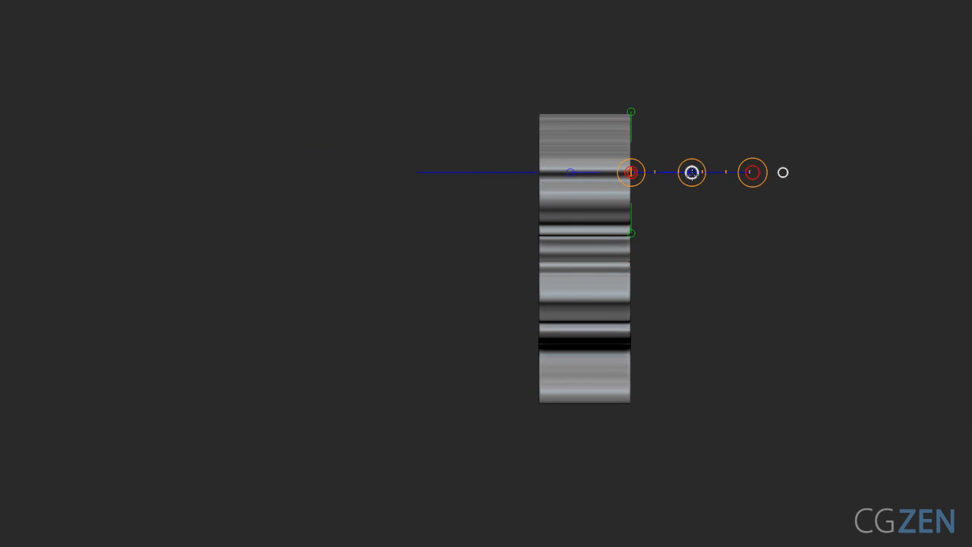
pyautogui.moveTo(692, 171); pyautogui.dragTo(665, 174)
pyautogui.hotkey('ctrl', 'z')
pyautogui.moveTo(744, 304)
pyautogui.keyDown('shift'); pyautogui.mouseDown(button='right')
pyautogui.moveTo(763, 259)
pyautogui.moveTo(667, 247)
pyautogui.mouseUp(button='right'); pyautogui.keyUp('shift')
pyautogui.keyDown('ctrl'); pyautogui.moveTo(666, 248); pyautogui.dragTo(664, 275, button='right'); pyautogui.keyUp('ctrl')
pyautogui.press('q')
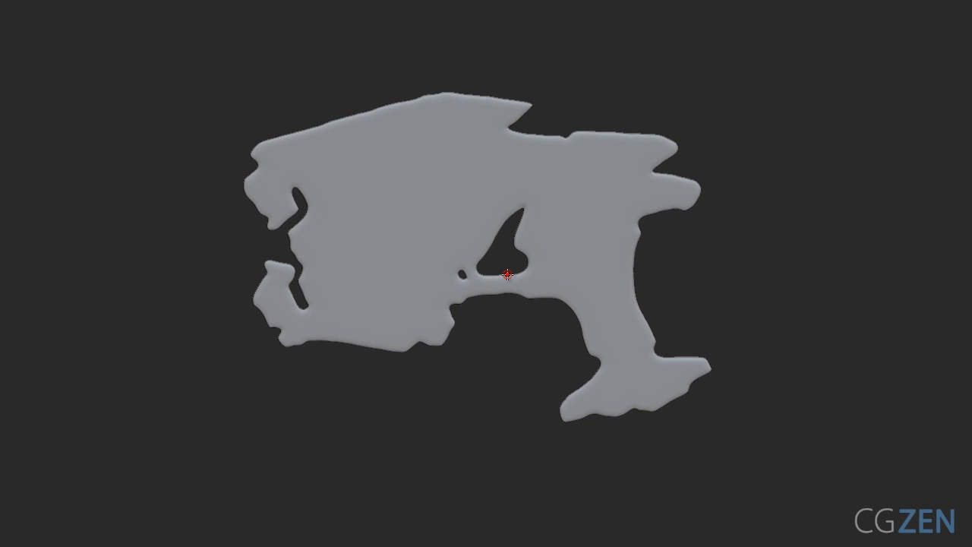
# - Project the concept art's colours onto the side of the gun mesh as a guide for cutting its parts
pyautogui.keyDown('alt'); pyautogui.moveTo(508, 275); pyautogui.dragTo(508, 250, button='right'); pyautogui.keyUp('alt')
pyautogui.moveTo(508, 251); pyautogui.dragTo(521, 256, button='right')
pyautogui.keyDown('ctrl'); pyautogui.moveTo(521, 255); pyautogui.dragTo(487, 267, button='right'); pyautogui.keyUp('ctrl')
pyautogui.keyDown('ctrl'); pyautogui.moveTo(487, 267); pyautogui.dragTo(487, 269, button='right'); pyautogui.keyUp('ctrl')
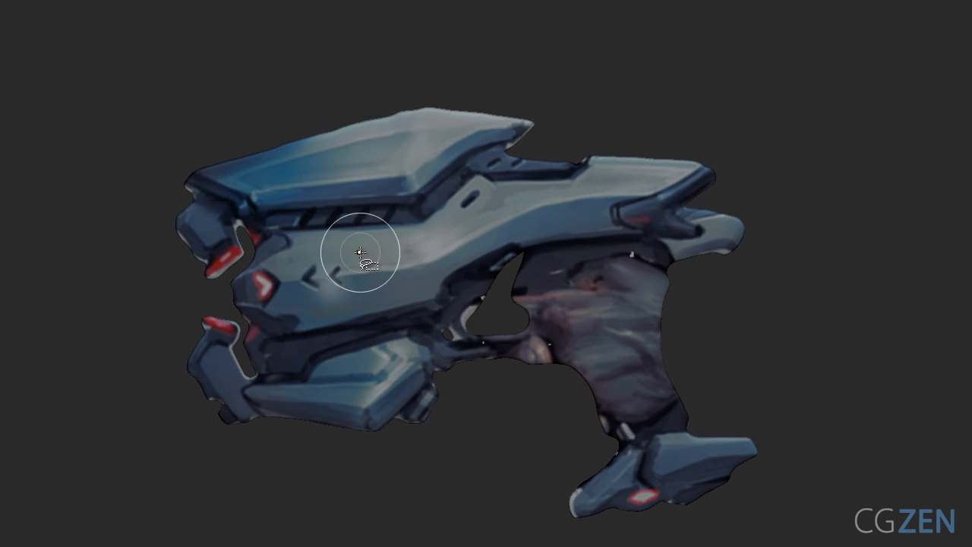
# - Slice the upper front prong away from the gun body along its painted outline and isolate it
pyautogui.click(373, 289)
pyautogui.keyDown('ctrl'); pyautogui.keyDown('shift'); pyautogui.moveTo(124, 90); pyautogui.dragTo(252, 136); pyautogui.keyUp('shift'); pyautogui.keyUp('ctrl')
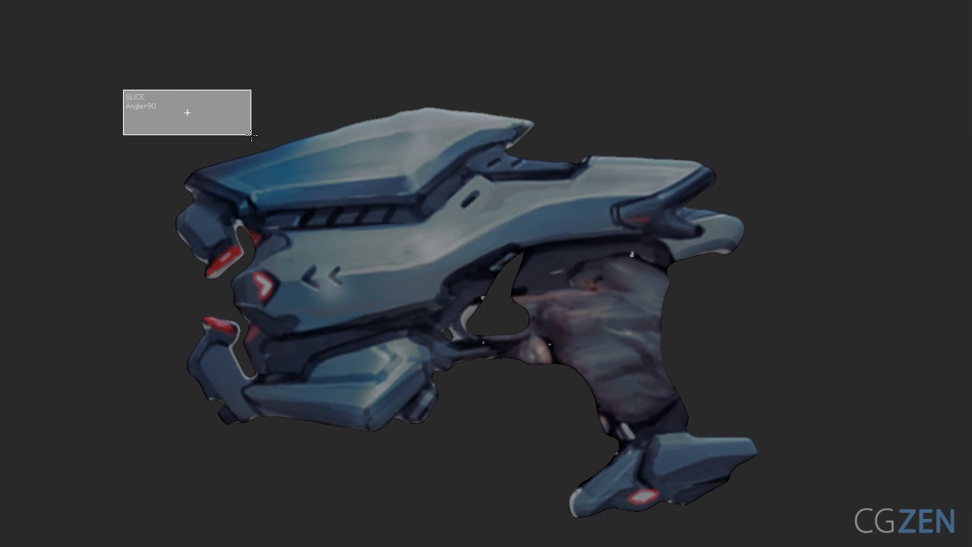
pyautogui.keyDown('ctrl'); pyautogui.keyDown('shift'); pyautogui.moveTo(149, 127); pyautogui.dragTo(262, 117); pyautogui.keyUp('shift'); pyautogui.keyUp('ctrl')
pyautogui.keyDown('ctrl'); pyautogui.keyDown('shift'); pyautogui.moveTo(61, 195); pyautogui.dragTo(241, 114); pyautogui.keyUp('shift'); pyautogui.keyUp('ctrl')
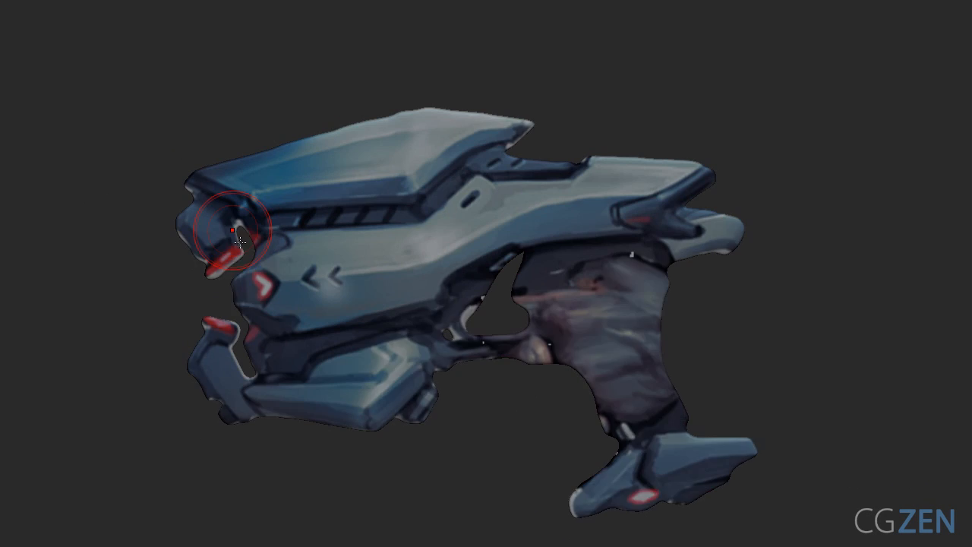
pyautogui.keyDown('ctrl'); pyautogui.keyDown('shift'); pyautogui.moveTo(219, 294); pyautogui.dragTo(257, 271); pyautogui.keyUp('shift'); pyautogui.keyUp('ctrl')
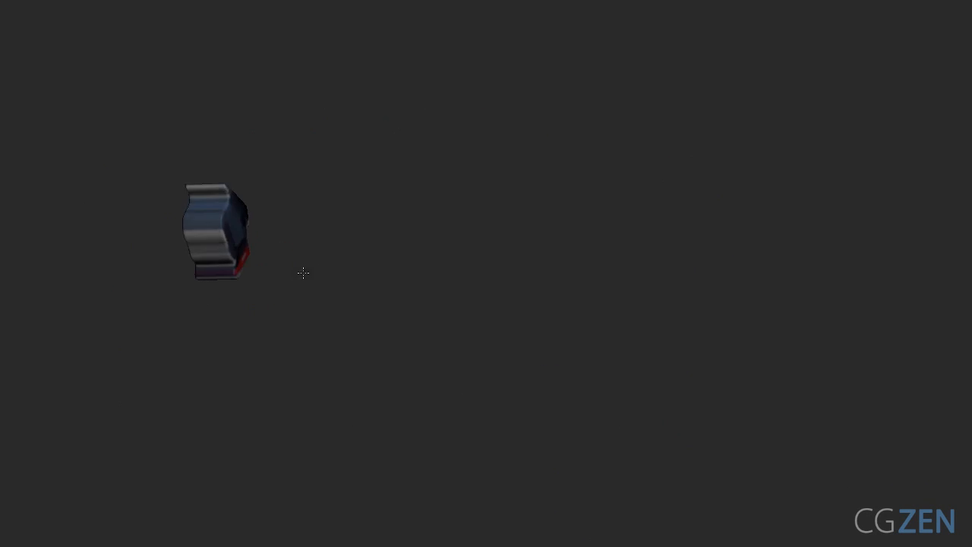
# - Slice the remaining outer parts, including the lower shell, grip base and grip, along their painted outlines into separate groups
pyautogui.keyDown('ctrl'); pyautogui.keyDown('shift'); pyautogui.moveTo(202, 232); pyautogui.dragTo(438, 219); pyautogui.keyUp('shift'); pyautogui.keyUp('ctrl')
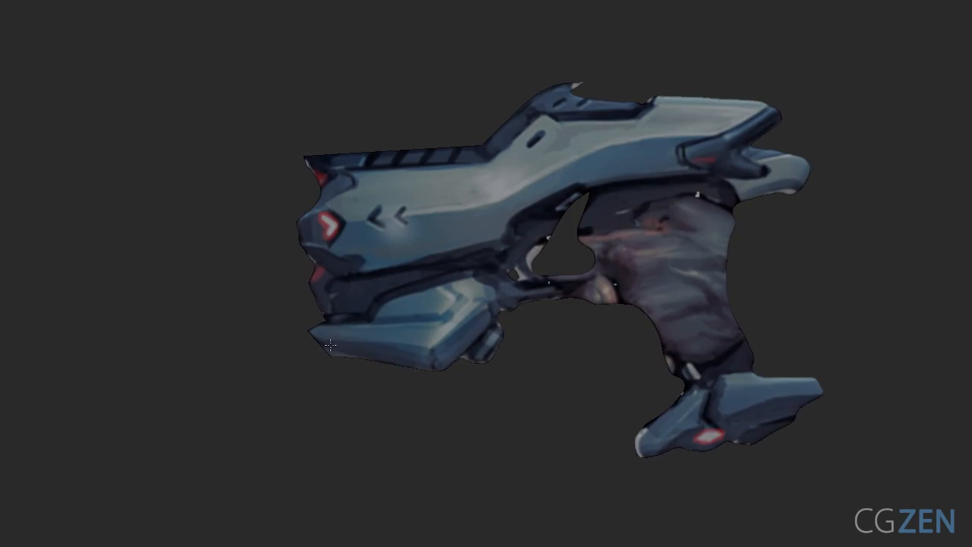
pyautogui.keyDown('ctrl'); pyautogui.keyDown('shift'); pyautogui.moveTo(475, 312); pyautogui.dragTo(448, 276); pyautogui.keyUp('shift'); pyautogui.keyUp('ctrl')
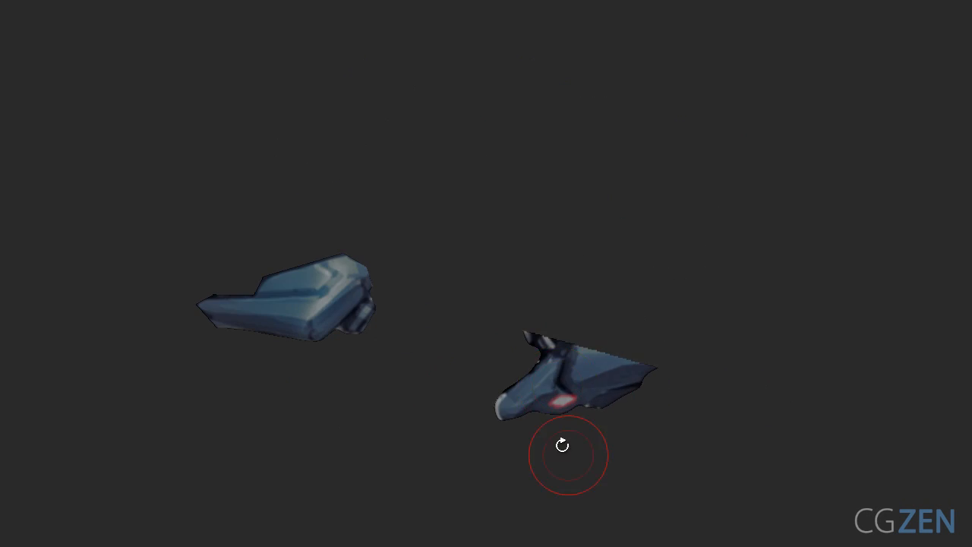
pyautogui.moveTo(560, 445); pyautogui.dragTo(560, 390)
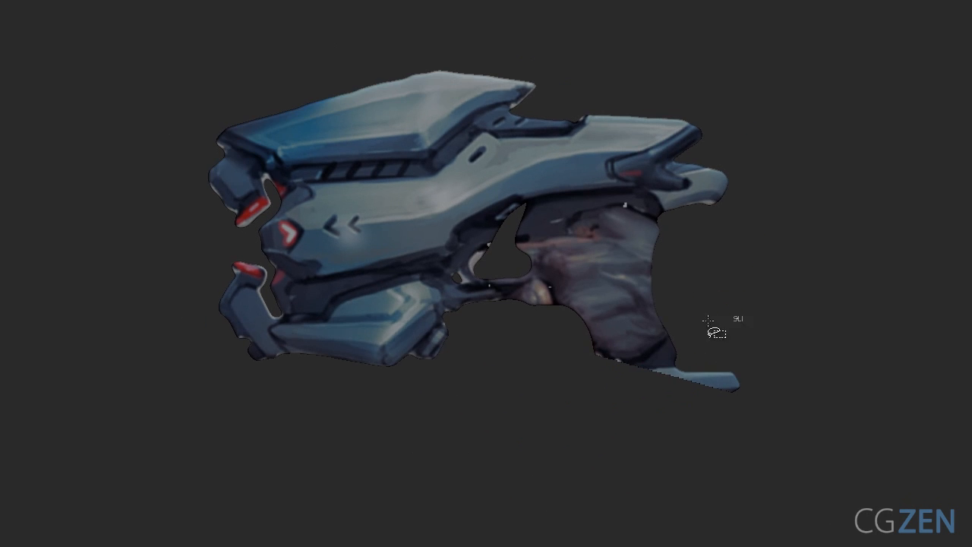
pyautogui.keyDown('ctrl'); pyautogui.keyDown('shift'); pyautogui.moveTo(686, 342); pyautogui.dragTo(538, 344); pyautogui.keyUp('shift'); pyautogui.keyUp('ctrl')
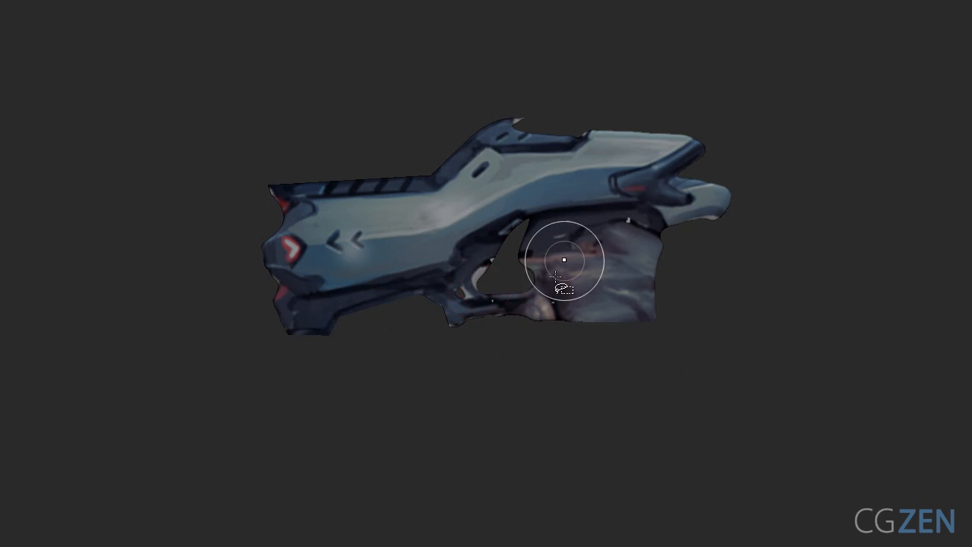
# - Slice along the main body's lower painted edge, separating it from the front underside, trigger guard and grip
pyautogui.keyDown('ctrl'); pyautogui.keyDown('shift'); pyautogui.moveTo(186, 274); pyautogui.dragTo(276, 328); pyautogui.keyUp('shift'); pyautogui.keyUp('ctrl')
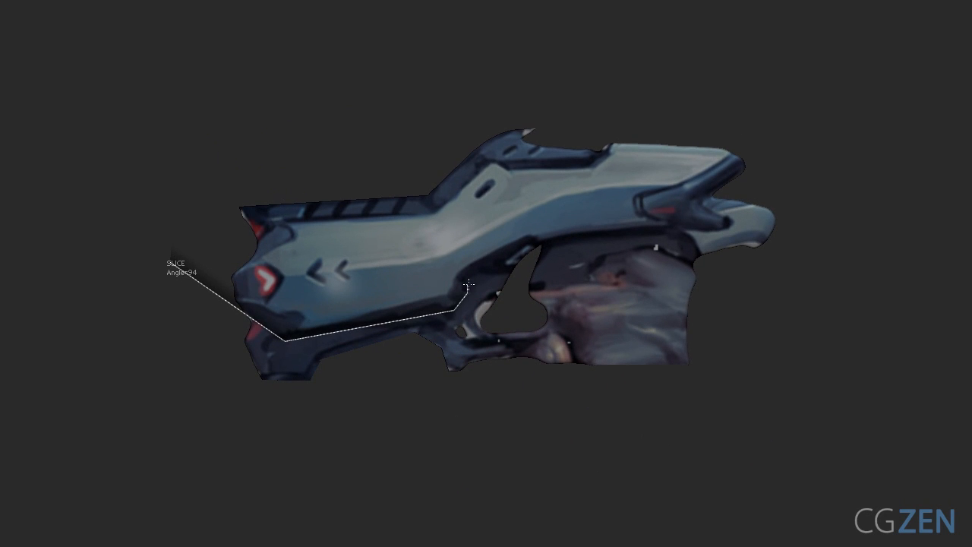
pyautogui.keyDown('ctrl'); pyautogui.keyDown('shift'); pyautogui.moveTo(469, 285); pyautogui.dragTo(680, 228); pyautogui.keyUp('shift'); pyautogui.keyUp('ctrl')
pyautogui.keyDown('ctrl'); pyautogui.keyDown('shift'); pyautogui.moveTo(771, 145); pyautogui.dragTo(774, 142); pyautogui.keyUp('shift'); pyautogui.keyUp('ctrl')
pyautogui.keyDown('ctrl'); pyautogui.keyDown('shift'); pyautogui.click(332, 321); pyautogui.keyUp('shift'); pyautogui.keyUp('ctrl')
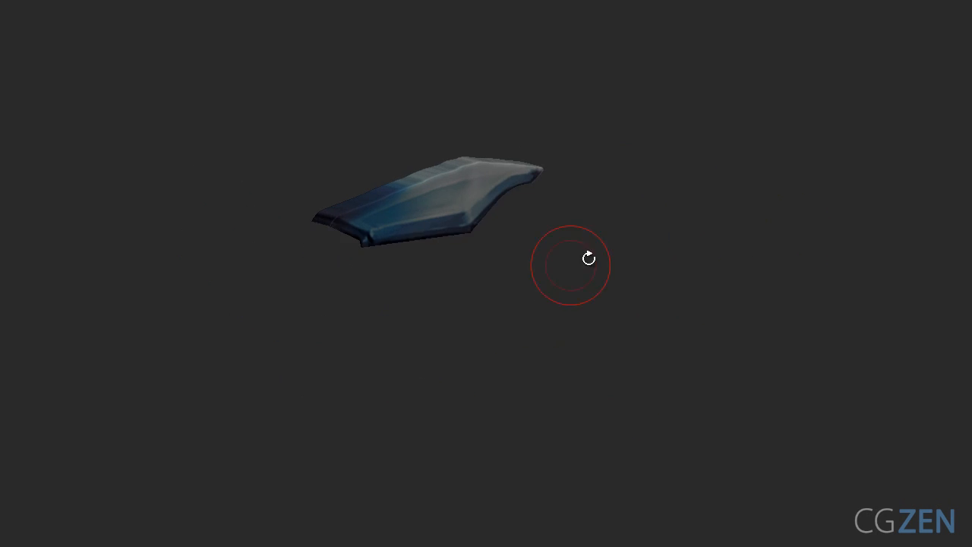
# - Isolate the gun's top shell and clip its uneven upper edge into a clean line following the painted silhouette
pyautogui.moveTo(589, 259); pyautogui.dragTo(592, 233)
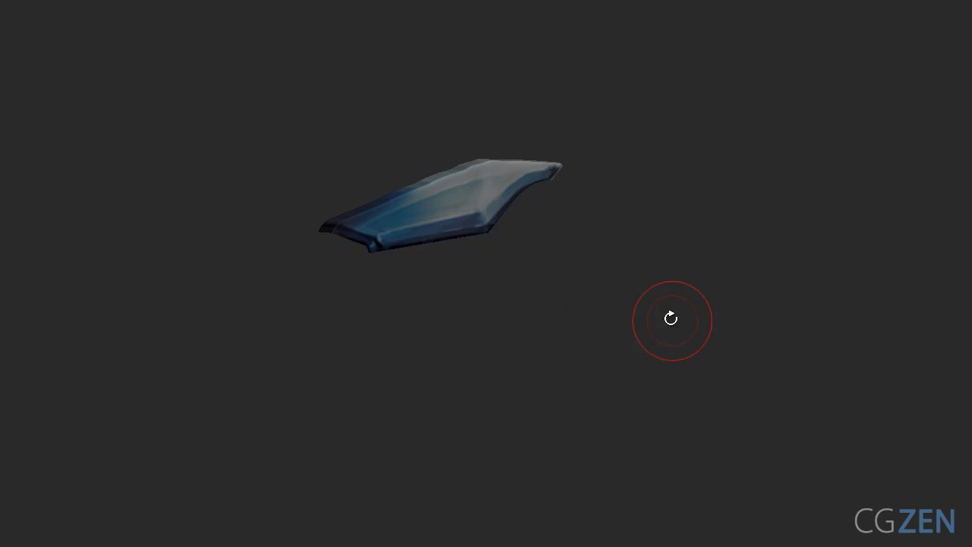
pyautogui.moveTo(671, 319); pyautogui.dragTo(509, 280)
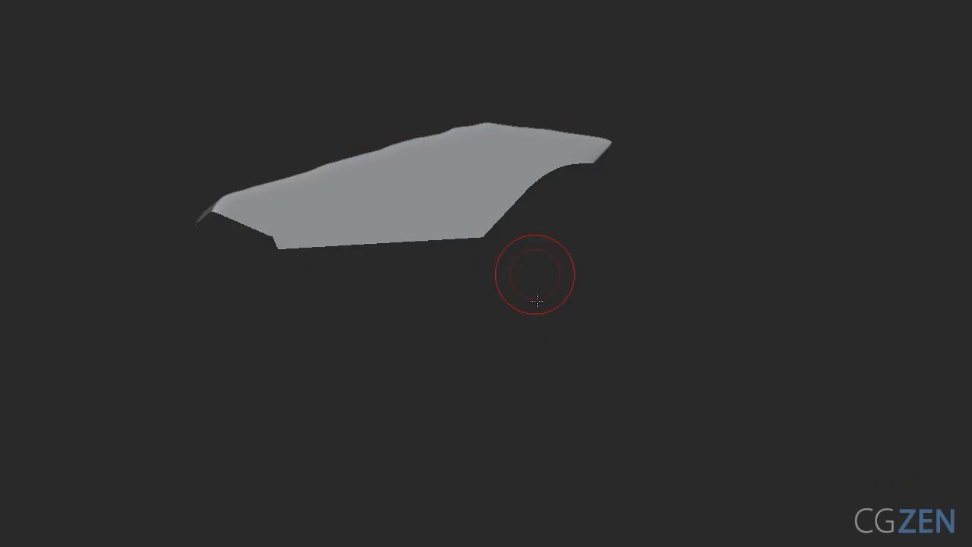
pyautogui.keyDown('ctrl'); pyautogui.keyDown('shift'); pyautogui.moveTo(182, 277); pyautogui.dragTo(222, 237); pyautogui.keyUp('shift'); pyautogui.keyUp('ctrl')
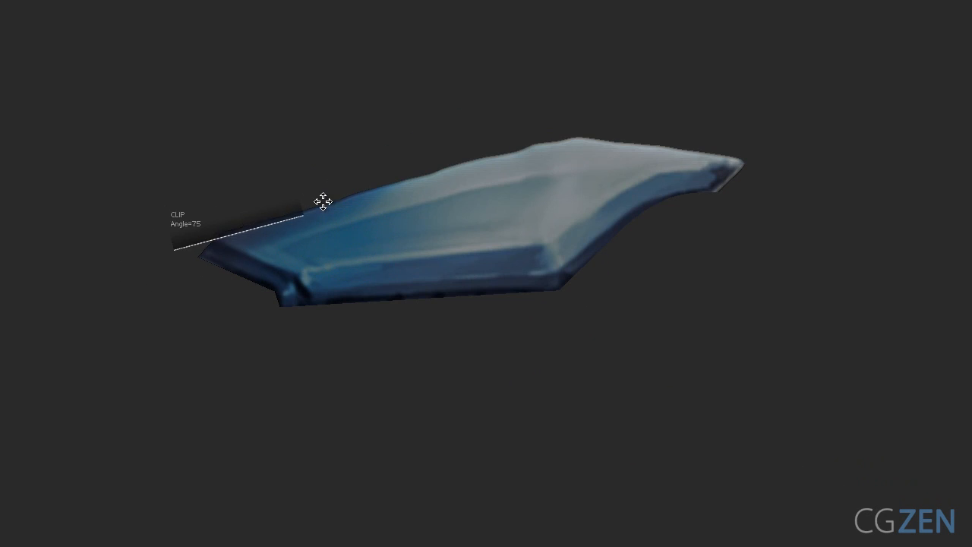
pyautogui.keyDown('ctrl'); pyautogui.keyDown('shift'); pyautogui.moveTo(323, 202); pyautogui.dragTo(609, 125); pyautogui.keyUp('shift'); pyautogui.keyUp('ctrl')
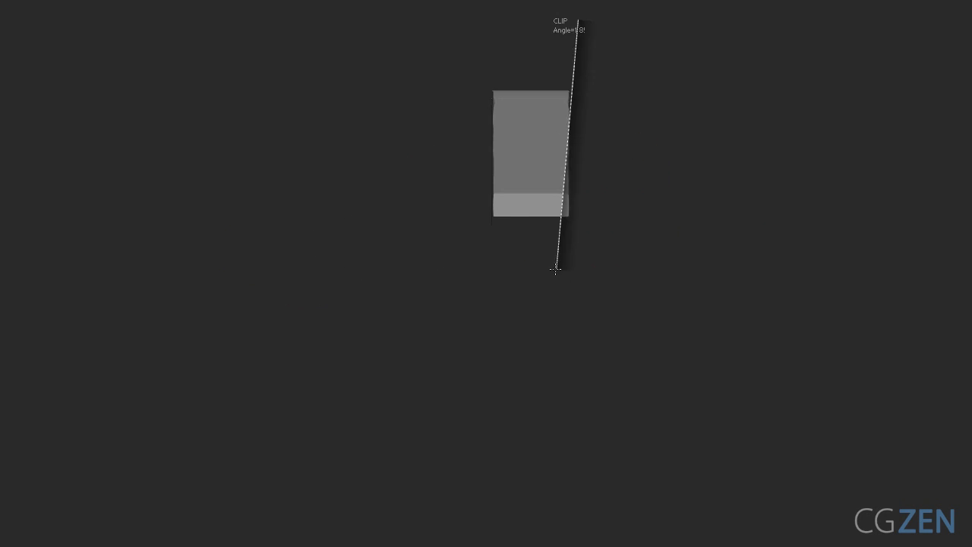
# - Clip the top shell's side at a slight angle in the end view, and adjust its width with a transpose line
pyautogui.keyDown('ctrl'); pyautogui.keyDown('shift'); pyautogui.moveTo(557, 271); pyautogui.dragTo(615, 237); pyautogui.keyUp('shift'); pyautogui.keyUp('ctrl')
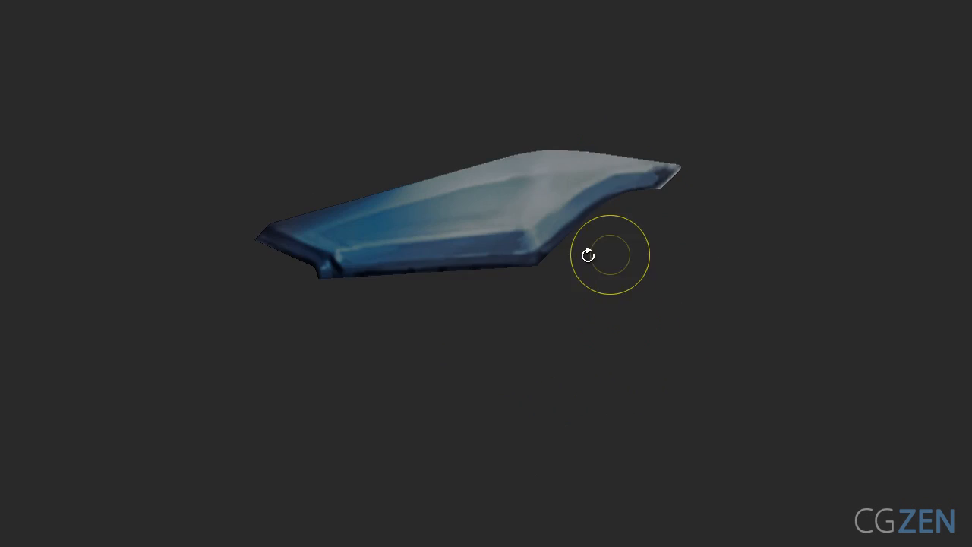
pyautogui.keyDown('ctrl'); pyautogui.moveTo(588, 255); pyautogui.dragTo(615, 238, button='right'); pyautogui.keyUp('ctrl')
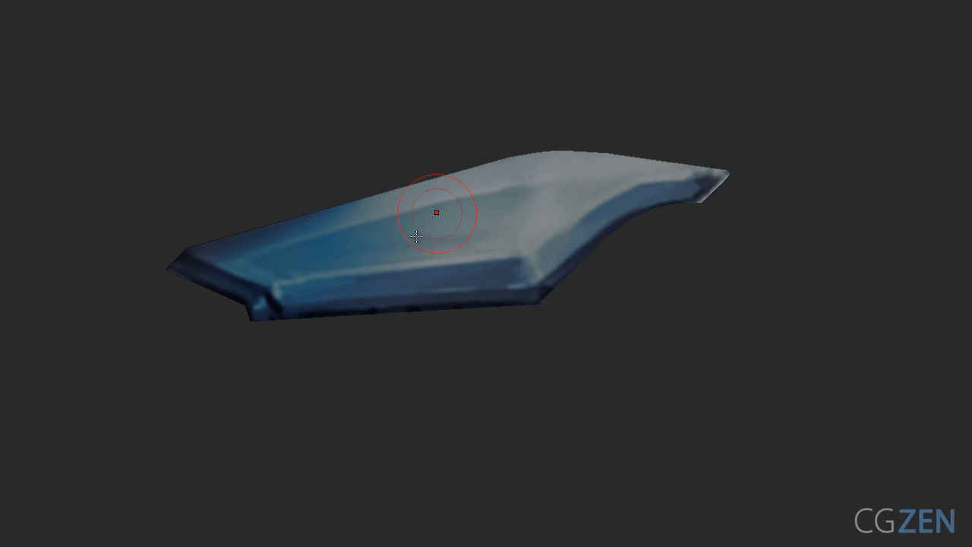
pyautogui.keyDown('alt'); pyautogui.moveTo(270, 312); pyautogui.dragTo(319, 320, button='right'); pyautogui.keyUp('alt')
pyautogui.keyDown('alt'); pyautogui.moveTo(487, 311); pyautogui.dragTo(466, 315, button='right'); pyautogui.keyUp('alt')
# - Slice the top shell with a curve running just below its upper edge from rear tip to front, creating a bevel band
pyautogui.keyDown('ctrl'); pyautogui.keyDown('shift'); pyautogui.moveTo(811, 210); pyautogui.dragTo(641, 190); pyautogui.keyUp('shift'); pyautogui.keyUp('ctrl')
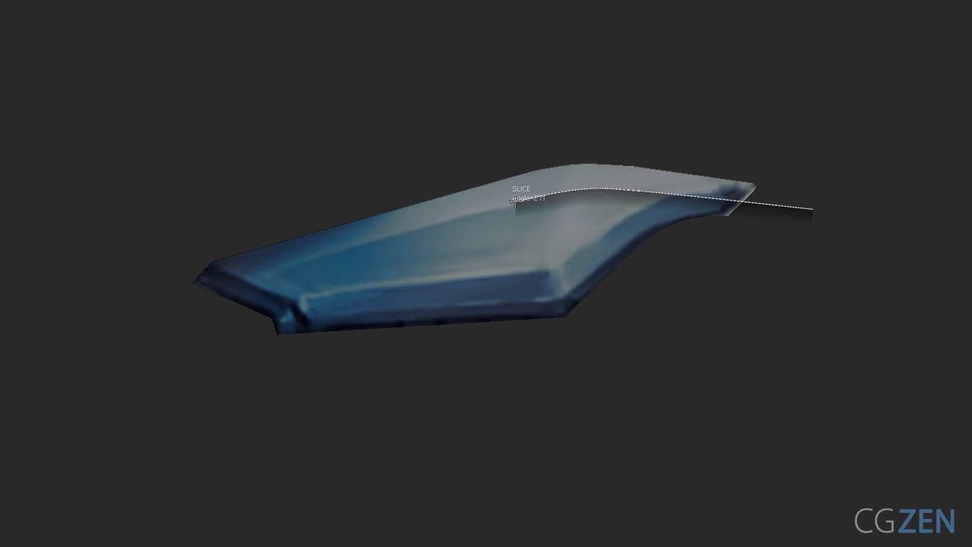
pyautogui.keyDown('ctrl'); pyautogui.keyDown('shift'); pyautogui.moveTo(279, 261); pyautogui.dragTo(79, 324); pyautogui.keyUp('shift'); pyautogui.keyUp('ctrl')
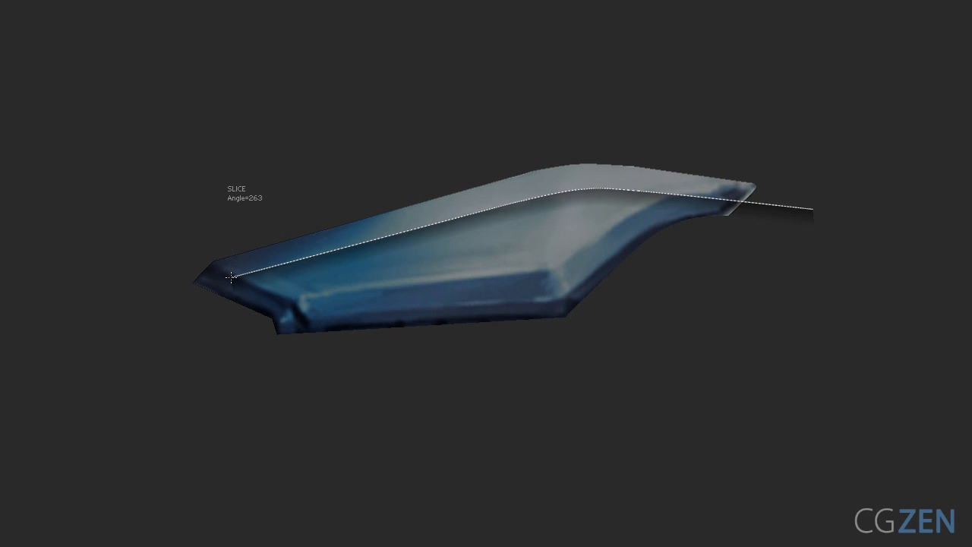
pyautogui.keyDown('ctrl'); pyautogui.keyDown('shift'); pyautogui.moveTo(166, 299); pyautogui.dragTo(234, 271); pyautogui.keyUp('shift'); pyautogui.keyUp('ctrl')
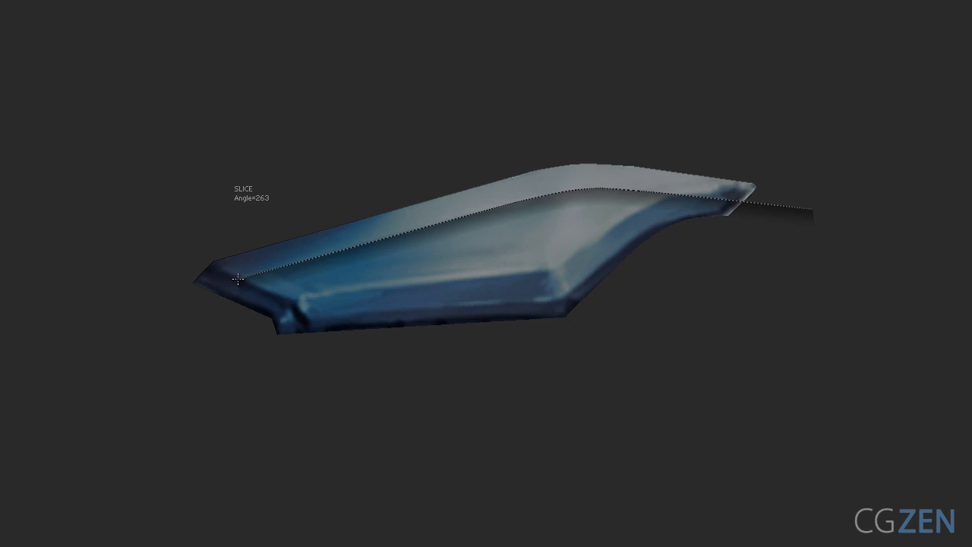
pyautogui.keyDown('ctrl'); pyautogui.keyDown('shift'); pyautogui.moveTo(162, 351); pyautogui.dragTo(162, 352); pyautogui.keyUp('shift'); pyautogui.keyUp('ctrl')
pyautogui.moveTo(438, 375); pyautogui.dragTo(495, 336)
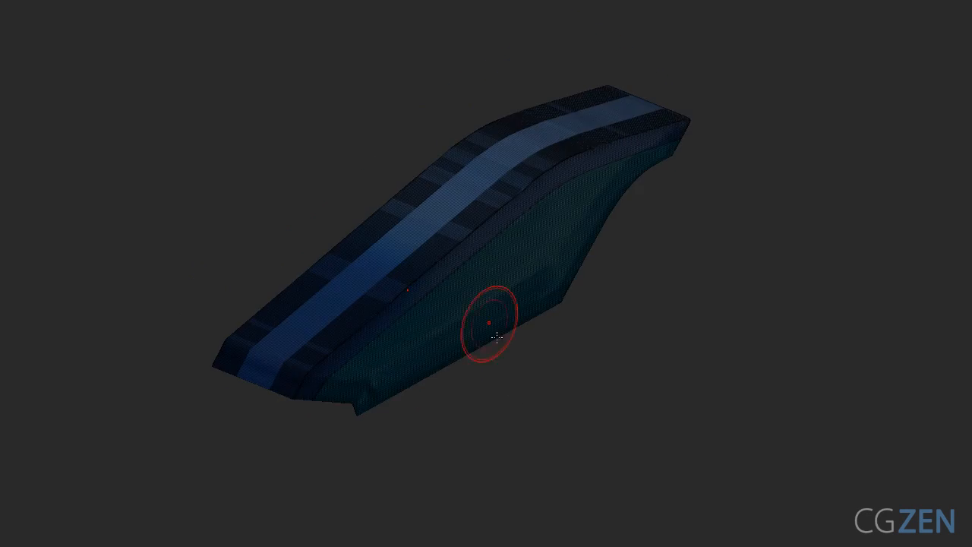
pyautogui.keyDown('ctrl'); pyautogui.moveTo(494, 336); pyautogui.dragTo(567, 334, button='right'); pyautogui.keyUp('ctrl')
# - Isolate the top shell's upper bevel band by hiding its side faces, and turn off its polypaint
pyautogui.hotkey('shift', 'f')
pyautogui.moveTo(550, 341)
pyautogui.mouseDown()
pyautogui.moveTo(560, 360)
pyautogui.moveTo(530, 338)
pyautogui.moveTo(464, 332)
pyautogui.mouseUp()
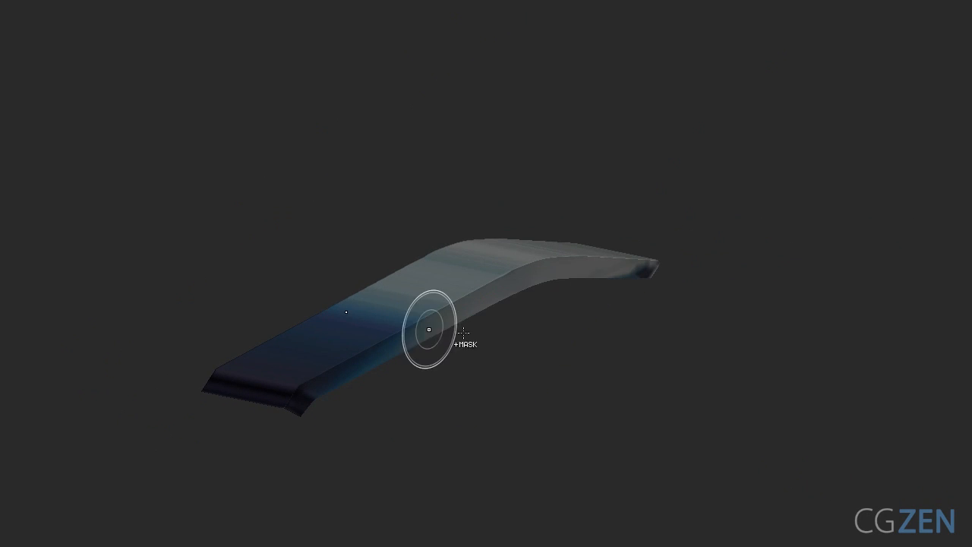
pyautogui.keyDown('ctrl'); pyautogui.click(643, 333); pyautogui.keyUp('ctrl')
pyautogui.keyDown('ctrl'); pyautogui.keyDown('shift'); pyautogui.click(663, 320); pyautogui.keyUp('shift'); pyautogui.keyUp('ctrl')
pyautogui.keyDown('ctrl'); pyautogui.click(775, 314); pyautogui.keyUp('ctrl')
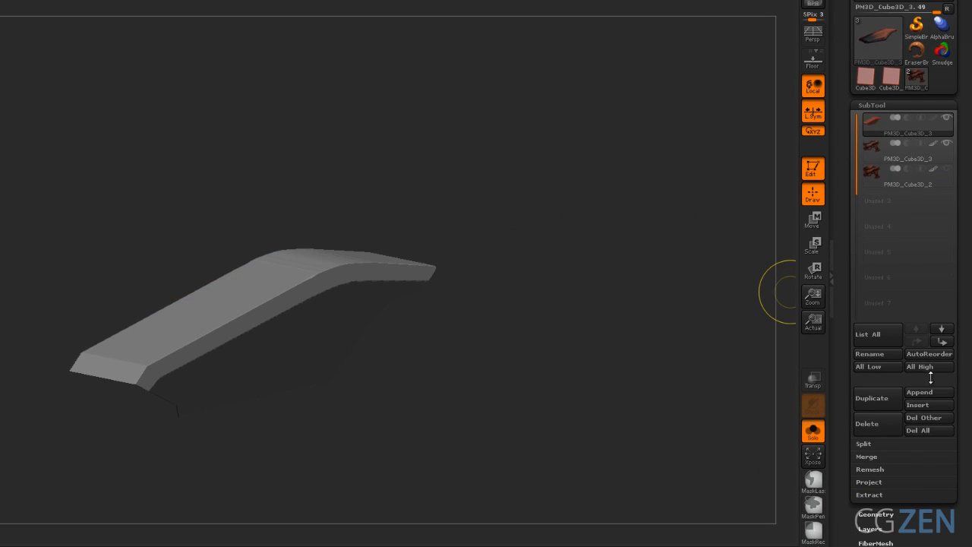
# - Round the band's edges with a slight Polish By Groups deformation
pyautogui.moveTo(931, 377); pyautogui.dragTo(945, 280)
pyautogui.click(882, 291)
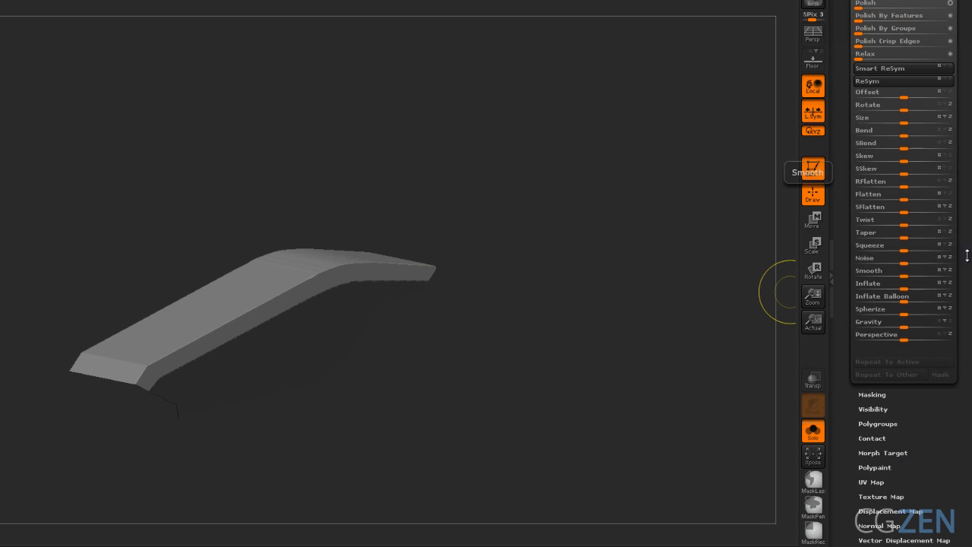
pyautogui.moveTo(857, 136); pyautogui.dragTo(863, 136)
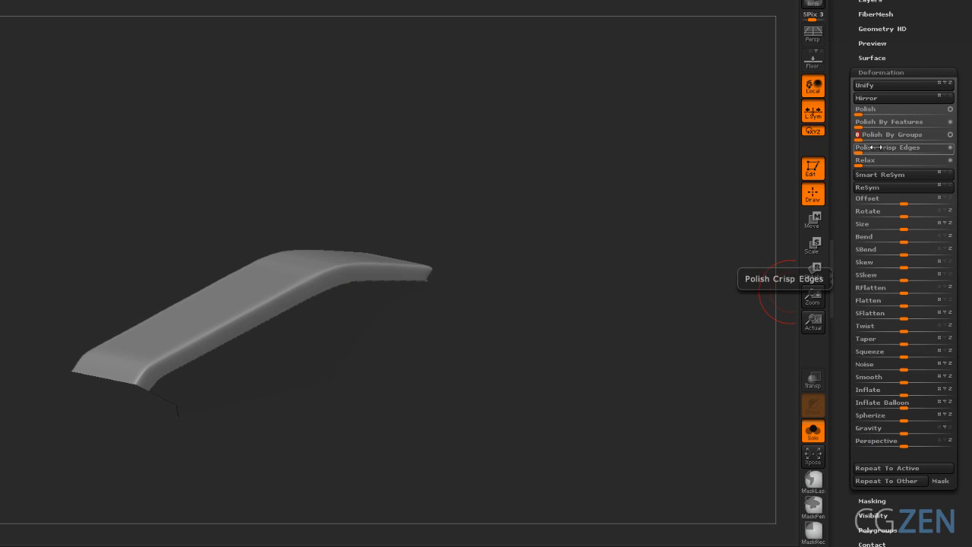
# - Refine the band's bevelled edges with brush strokes at the front corner and along its length
pyautogui.moveTo(327, 395); pyautogui.dragTo(230, 357)
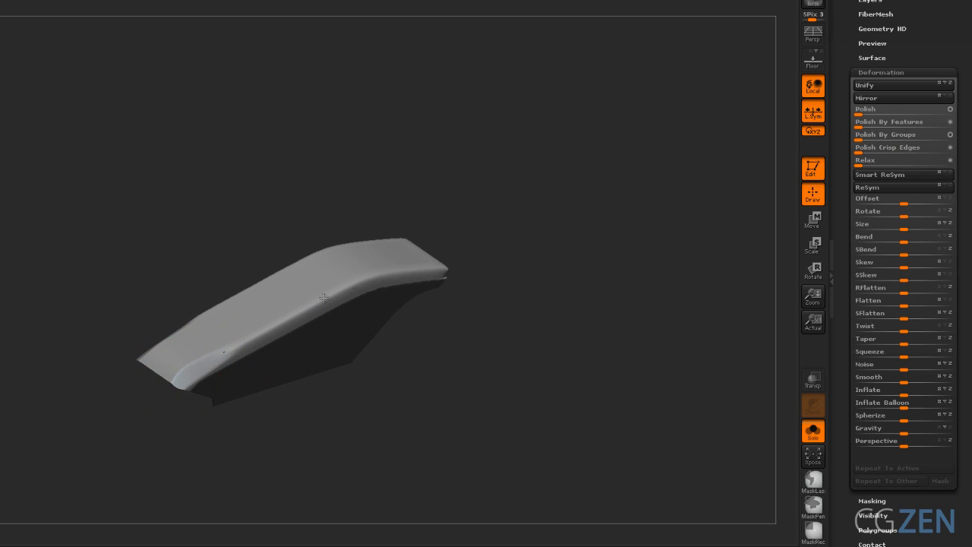
pyautogui.moveTo(381, 274); pyautogui.dragTo(347, 281)
pyautogui.moveTo(371, 289)
pyautogui.keyDown('alt'); pyautogui.mouseDown(button='right')
pyautogui.moveTo(446, 258)
pyautogui.moveTo(400, 264)
pyautogui.mouseUp(button='right'); pyautogui.keyUp('alt')
pyautogui.moveTo(454, 250)
pyautogui.mouseDown(button='right')
pyautogui.moveTo(412, 265)
pyautogui.moveTo(454, 260)
pyautogui.moveTo(314, 354)
pyautogui.mouseUp(button='right')
pyautogui.rightClick(328, 344)
pyautogui.moveTo(432, 283); pyautogui.dragTo(396, 303, button='right')
pyautogui.moveTo(395, 303)
pyautogui.mouseDown()
pyautogui.moveTo(336, 330)
pyautogui.moveTo(376, 312)
pyautogui.moveTo(456, 311)
pyautogui.moveTo(525, 335)
pyautogui.moveTo(488, 315)
pyautogui.moveTo(462, 319)
pyautogui.moveTo(458, 335)
pyautogui.mouseUp()
# - Make both halves of the top shell symmetrical with Mirror And Weld
pyautogui.moveTo(571, 339); pyautogui.dragTo(473, 325)
pyautogui.press('space')
pyautogui.moveTo(573, 364); pyautogui.dragTo(571, 224)
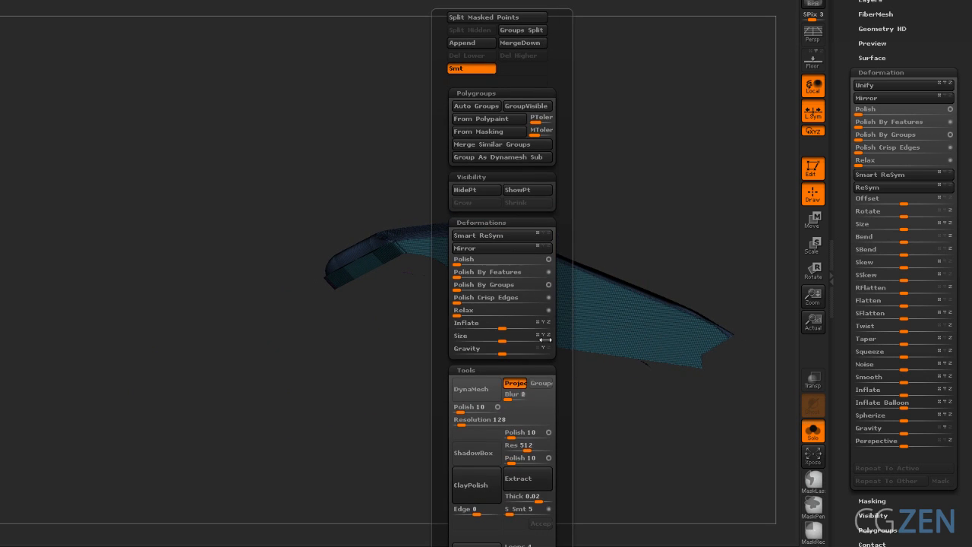
pyautogui.moveTo(560, 495); pyautogui.dragTo(560, 417)
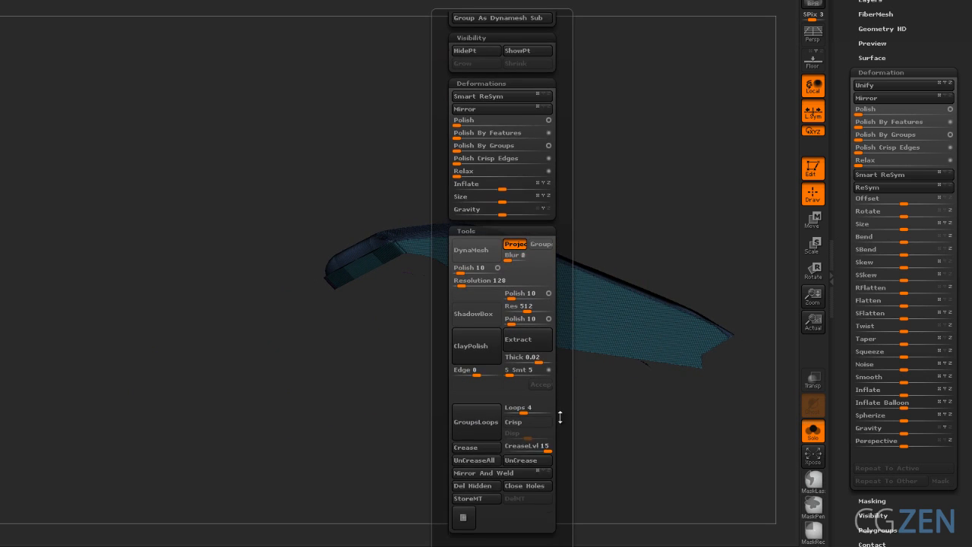
pyautogui.click(496, 470)
# - Bridge the open lower edges of the shell's two sides with edge curves to close its underside
pyautogui.moveTo(486, 458); pyautogui.dragTo(466, 288)
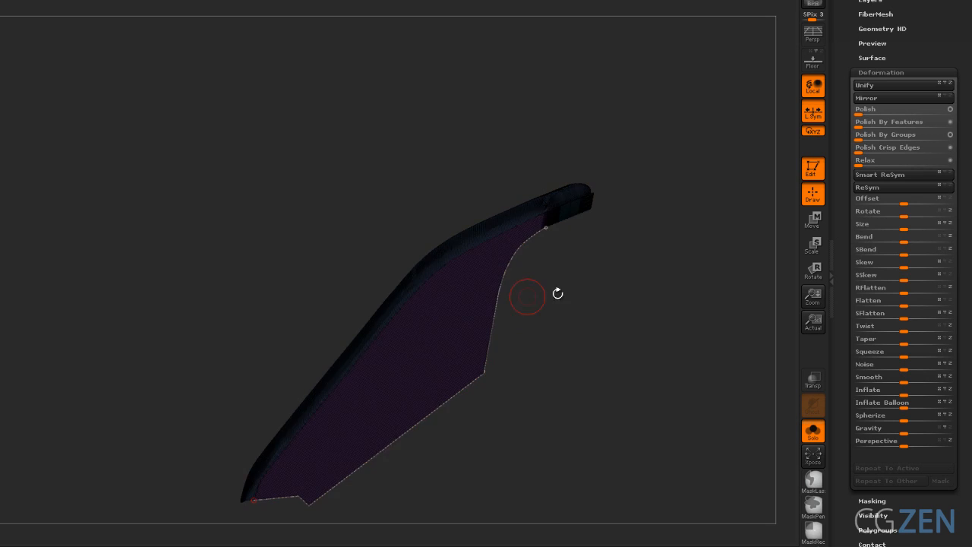
pyautogui.moveTo(530, 291); pyautogui.dragTo(513, 303)
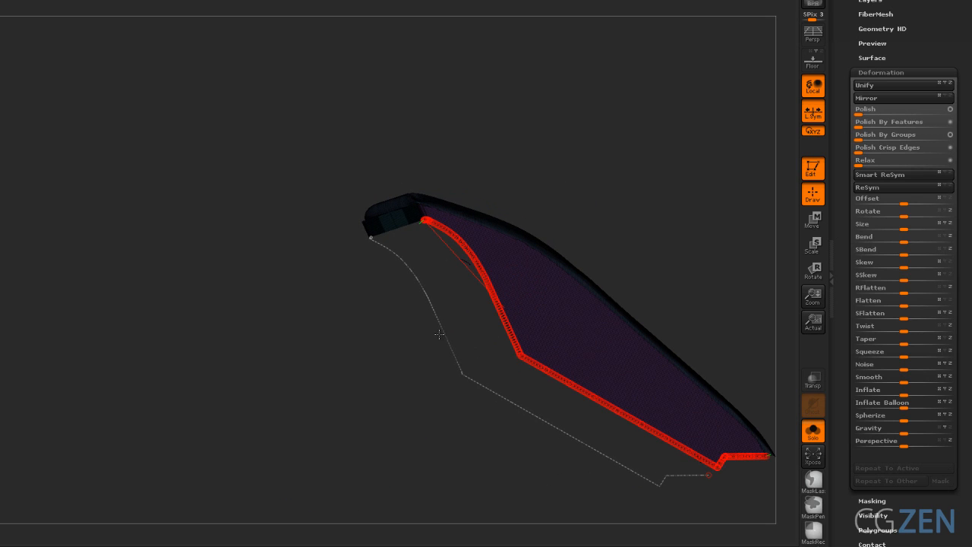
pyautogui.moveTo(453, 298); pyautogui.dragTo(451, 300)
pyautogui.moveTo(449, 321); pyautogui.dragTo(490, 271, button='right')
pyautogui.click(491, 271)
pyautogui.moveTo(532, 304); pyautogui.dragTo(448, 264, button='right')
pyautogui.moveTo(448, 268); pyautogui.dragTo(380, 301)
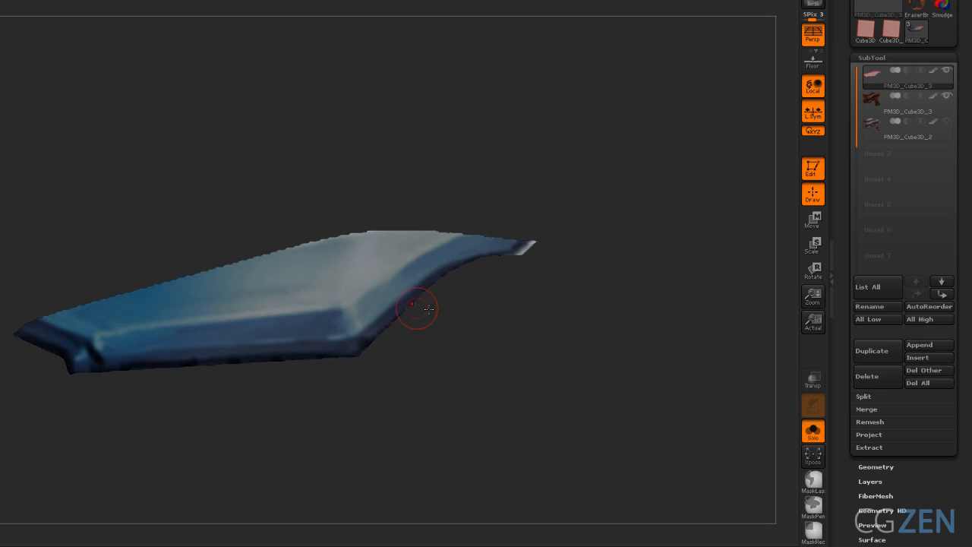
pyautogui.keyDown('alt'); pyautogui.moveTo(430, 309); pyautogui.dragTo(463, 305); pyautogui.keyUp('alt')
# - Slice a bevel band along the shell's lower and rear edges, isolate it, and split it into front and rear polygroups
pyautogui.hotkey('shift', 'f')
pyautogui.moveTo(366, 411)
pyautogui.mouseDown()
pyautogui.moveTo(366, 387)
pyautogui.moveTo(456, 324)
pyautogui.moveTo(456, 231)
pyautogui.mouseUp()
pyautogui.keyDown('ctrl'); pyautogui.keyDown('shift'); pyautogui.moveTo(418, 215); pyautogui.dragTo(412, 431); pyautogui.keyUp('shift'); pyautogui.keyUp('ctrl')
pyautogui.keyDown('ctrl'); pyautogui.keyDown('shift'); pyautogui.moveTo(198, 180); pyautogui.dragTo(197, 181); pyautogui.keyUp('shift'); pyautogui.keyUp('ctrl')
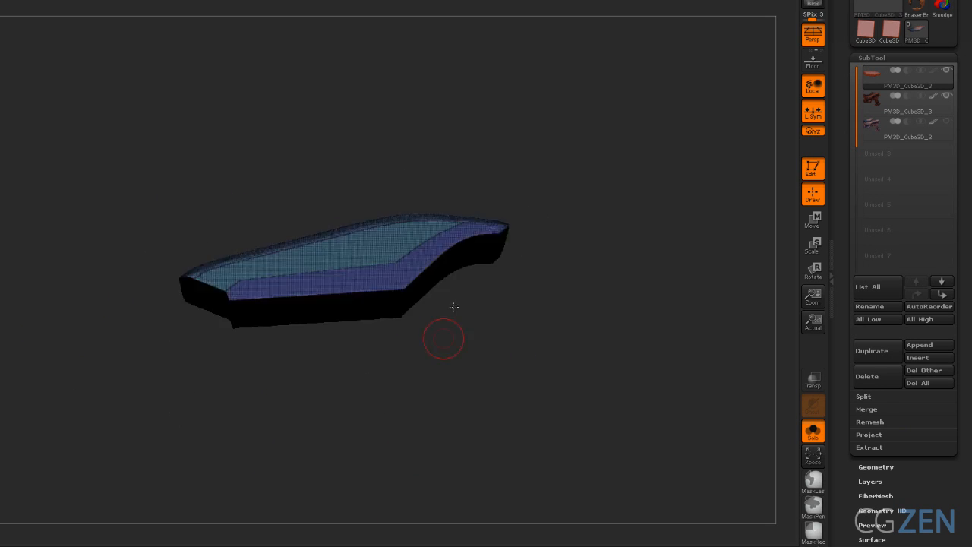
pyautogui.moveTo(443, 341); pyautogui.dragTo(517, 423)
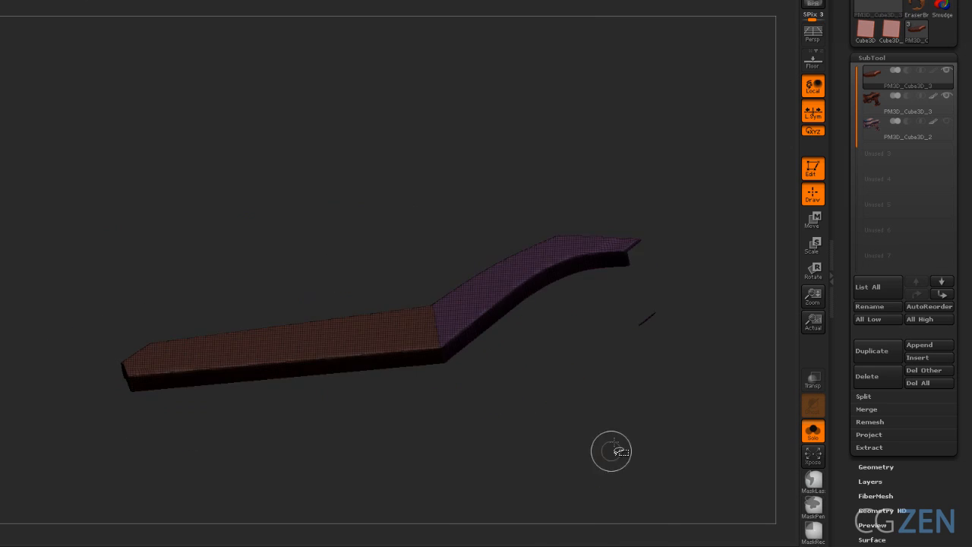
pyautogui.moveTo(551, 428); pyautogui.dragTo(618, 423)
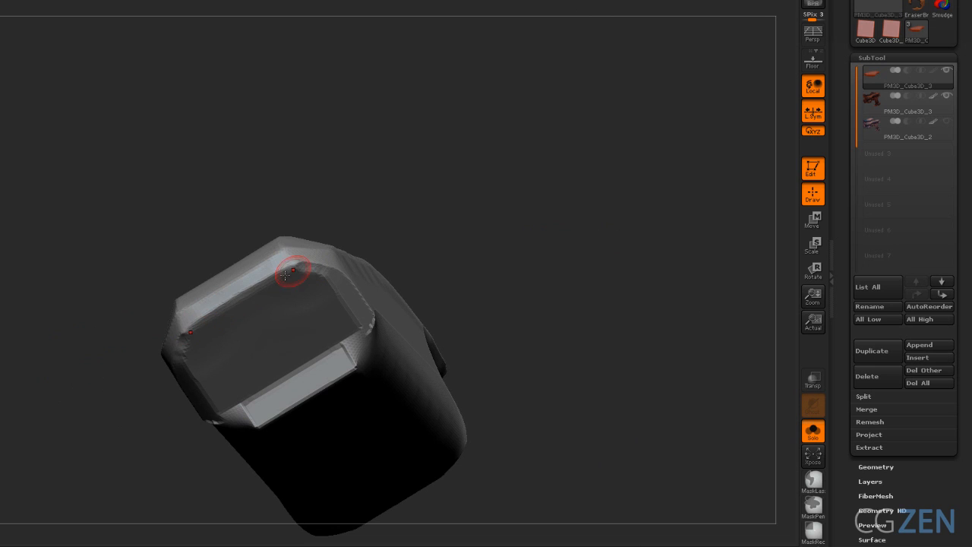
# - Refine the edges around the shell's front end with brush strokes, and display the polyframe
pyautogui.moveTo(300, 269); pyautogui.dragTo(220, 278, button='right')
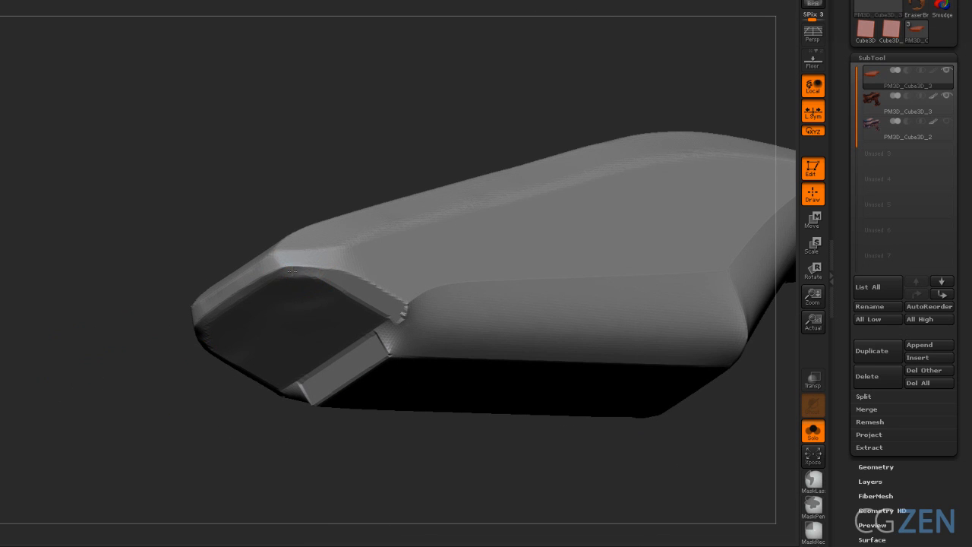
pyautogui.moveTo(315, 274)
pyautogui.mouseDown(button='right')
pyautogui.moveTo(360, 299)
pyautogui.moveTo(281, 282)
pyautogui.moveTo(249, 293)
pyautogui.moveTo(387, 232)
pyautogui.moveTo(402, 254)
pyautogui.moveTo(298, 335)
pyautogui.moveTo(282, 387)
pyautogui.moveTo(298, 354)
pyautogui.moveTo(304, 373)
pyautogui.mouseUp(button='right')
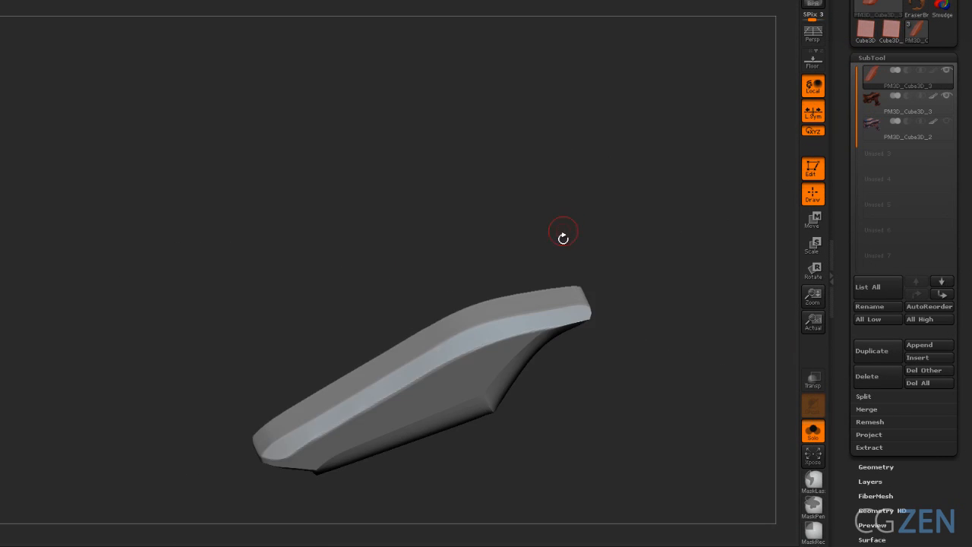
pyautogui.hotkey('shift', 'f')
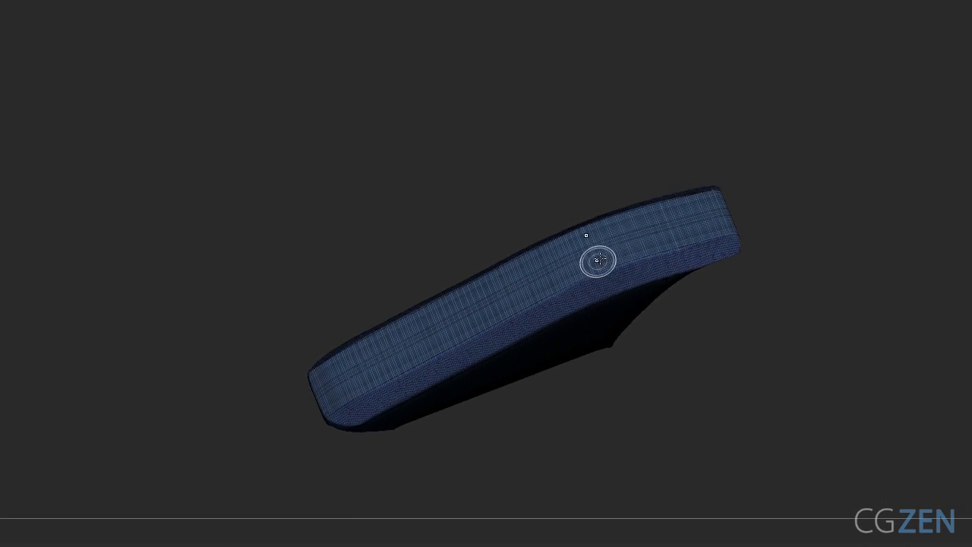
# - Isolate the shell's long top band and adjust its middle with a transpose line drawn across its width
pyautogui.moveTo(599, 261)
pyautogui.mouseDown(button='right')
pyautogui.moveTo(628, 289)
pyautogui.moveTo(600, 243)
pyautogui.mouseUp(button='right')
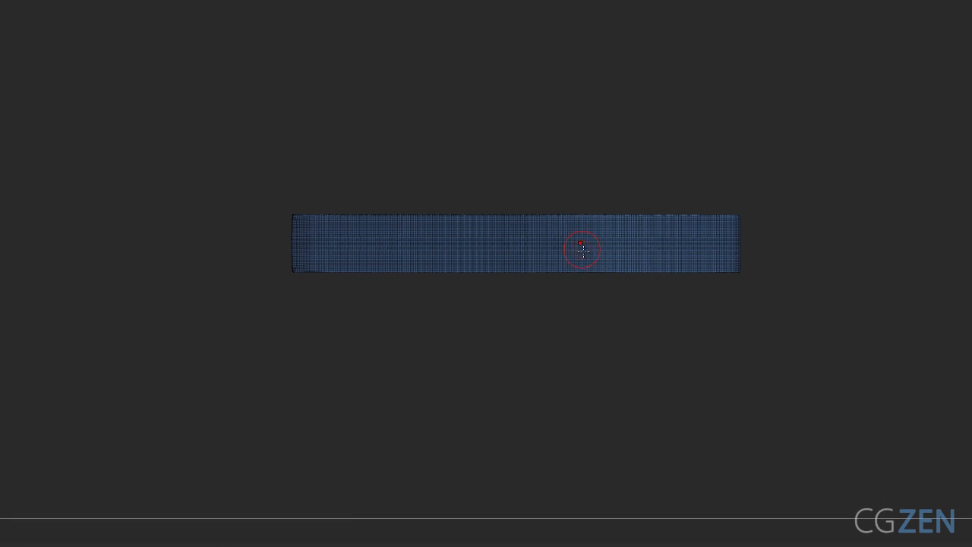
pyautogui.keyDown('ctrl'); pyautogui.moveTo(792, 151); pyautogui.dragTo(218, 382); pyautogui.keyUp('ctrl')
pyautogui.press('space')
pyautogui.moveTo(539, 432); pyautogui.dragTo(405, 240, button='right')
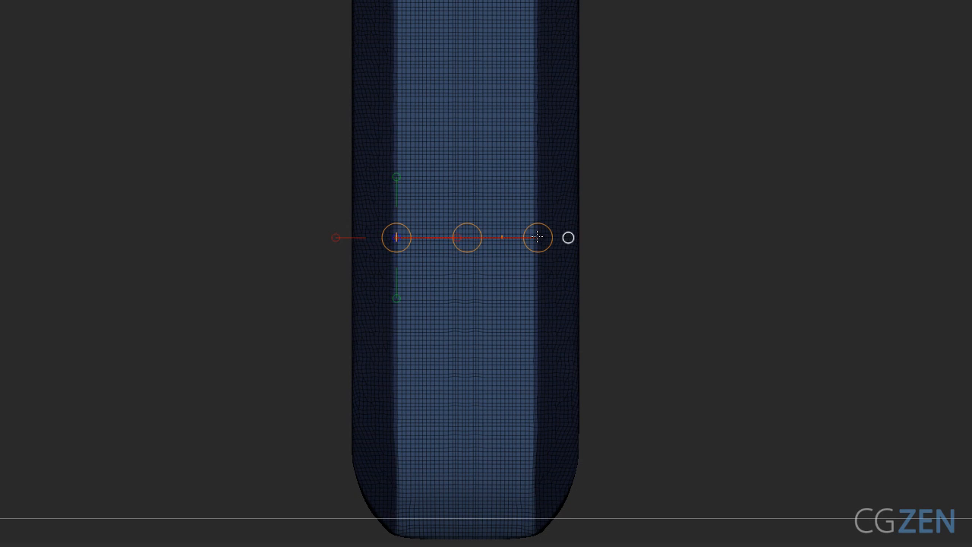
pyautogui.moveTo(611, 197); pyautogui.dragTo(601, 115, button='right')
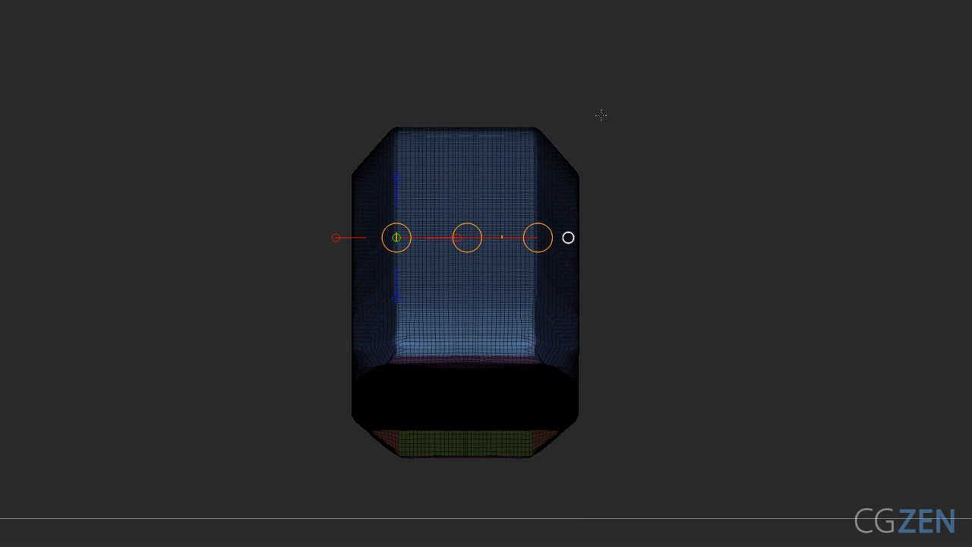
pyautogui.moveTo(468, 236)
pyautogui.keyDown('alt'); pyautogui.mouseDown()
pyautogui.moveTo(465, 220)
pyautogui.moveTo(464, 229)
pyautogui.mouseUp(); pyautogui.keyUp('alt')
pyautogui.moveTo(486, 266); pyautogui.dragTo(467, 304, button='right')
pyautogui.hotkey('shift', 'f')
pyautogui.hotkey('shift', 'f')
pyautogui.keyDown('ctrl'); pyautogui.moveTo(395, 256); pyautogui.dragTo(386, 215, button='right'); pyautogui.keyUp('ctrl')
# - Isolate the band's end section, lift it slightly with a transpose move across its width, and refine its surface
pyautogui.keyDown('shift'); pyautogui.moveTo(674, 48); pyautogui.dragTo(633, 200, button='right'); pyautogui.keyUp('shift')
pyautogui.keyDown('ctrl'); pyautogui.moveTo(671, 62); pyautogui.dragTo(297, 351); pyautogui.keyUp('ctrl')
pyautogui.keyDown('ctrl'); pyautogui.click(658, 306); pyautogui.keyUp('ctrl')
pyautogui.moveTo(651, 327); pyautogui.dragTo(447, 270, button='right')
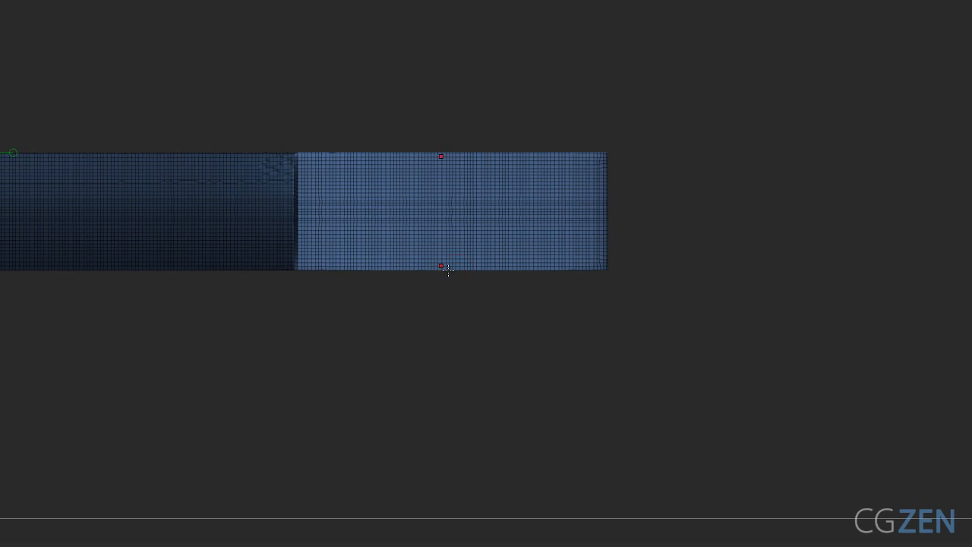
pyautogui.moveTo(456, 152); pyautogui.dragTo(644, 269, button='right')
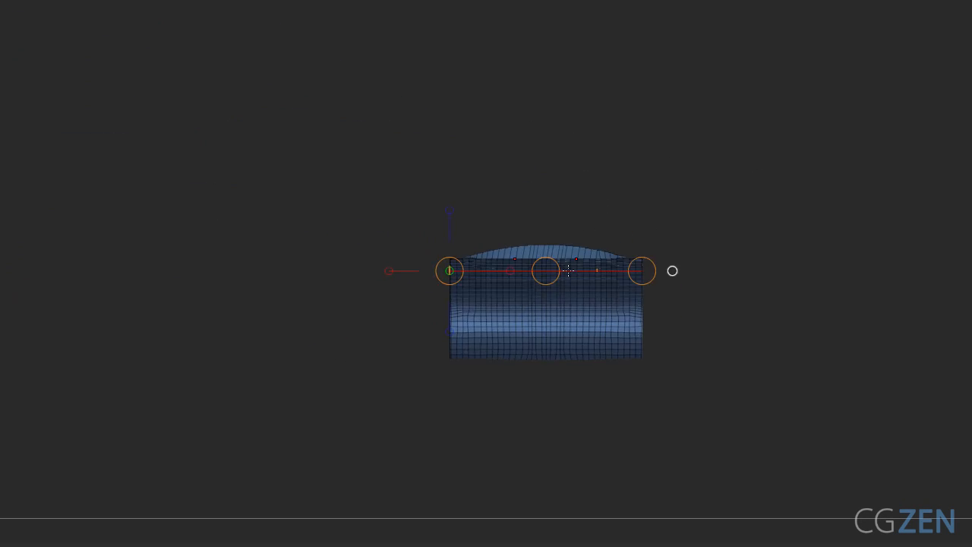
pyautogui.keyDown('alt'); pyautogui.moveTo(546, 272); pyautogui.dragTo(547, 257); pyautogui.keyUp('alt')
pyautogui.press('q')
pyautogui.moveTo(571, 373); pyautogui.dragTo(608, 281, button='right')
pyautogui.keyDown('ctrl'); pyautogui.click(672, 255); pyautogui.keyUp('ctrl')
pyautogui.moveTo(672, 255)
pyautogui.mouseDown(button='right')
pyautogui.moveTo(658, 276)
pyautogui.moveTo(659, 262)
pyautogui.mouseUp(button='right')
pyautogui.keyDown('ctrl'); pyautogui.moveTo(661, 255); pyautogui.dragTo(679, 237); pyautogui.keyUp('ctrl')
pyautogui.hotkey('shift', 'f')
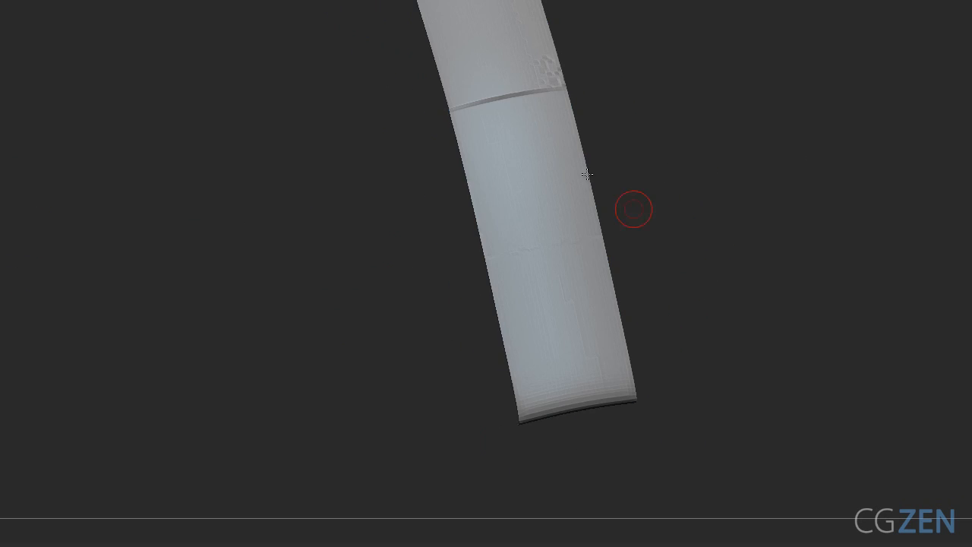
pyautogui.moveTo(540, 124)
pyautogui.mouseDown(button='right')
pyautogui.moveTo(539, 145)
pyautogui.moveTo(600, 211)
pyautogui.moveTo(562, 223)
pyautogui.moveTo(567, 241)
pyautogui.mouseUp(button='right')
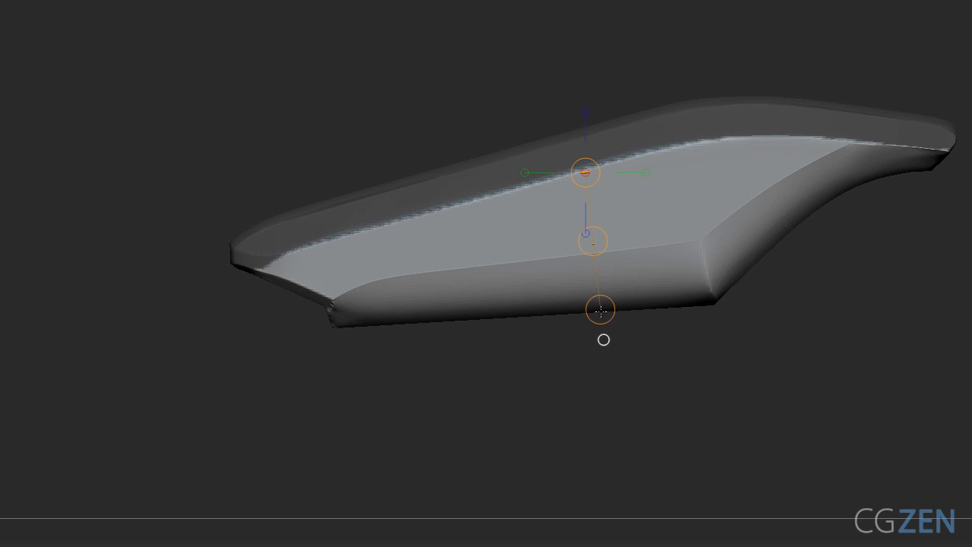
# - Adjust the shell's side faces below the masked upper rim with a vertical transpose line
pyautogui.keyDown('shift'); pyautogui.moveTo(681, 346); pyautogui.dragTo(634, 310, button='right'); pyautogui.keyUp('shift')
pyautogui.moveTo(590, 308); pyautogui.dragTo(609, 309)
pyautogui.moveTo(577, 384); pyautogui.dragTo(555, 346, button='right')
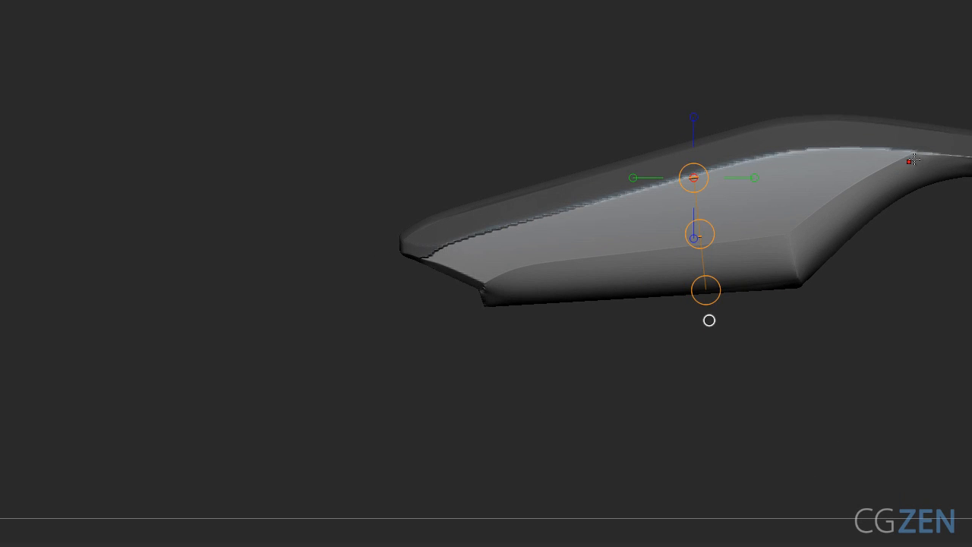
pyautogui.moveTo(448, 301); pyautogui.dragTo(464, 124, button='right')
pyautogui.moveTo(487, 133); pyautogui.dragTo(490, 134)
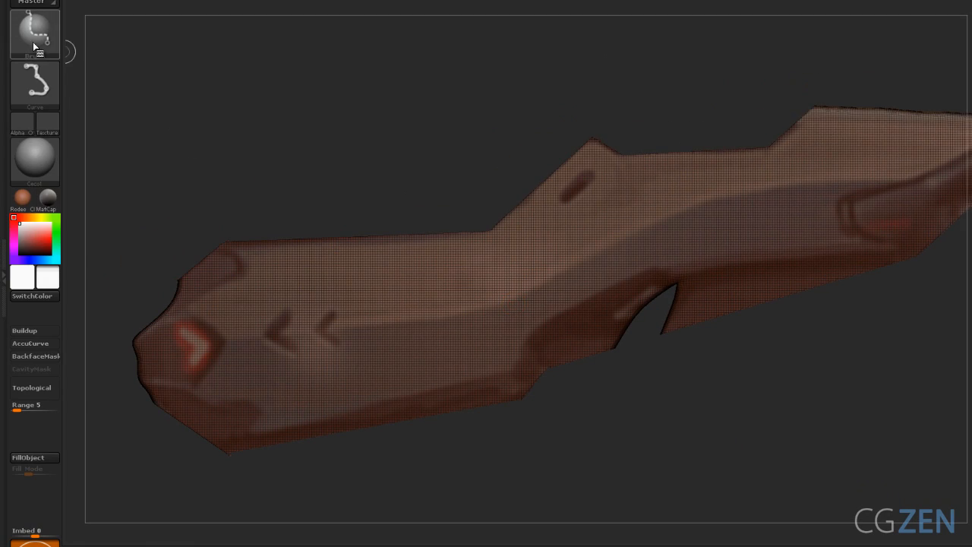
# - Slice circular polygroups into the gun body with SliceCirc at the lower inner corner and the notch
pyautogui.press('b')
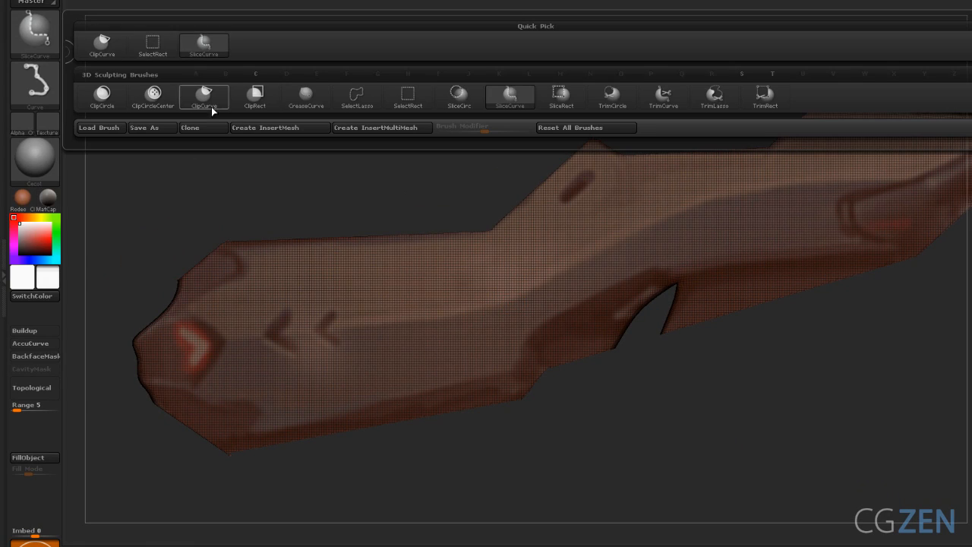
pyautogui.click(464, 109)
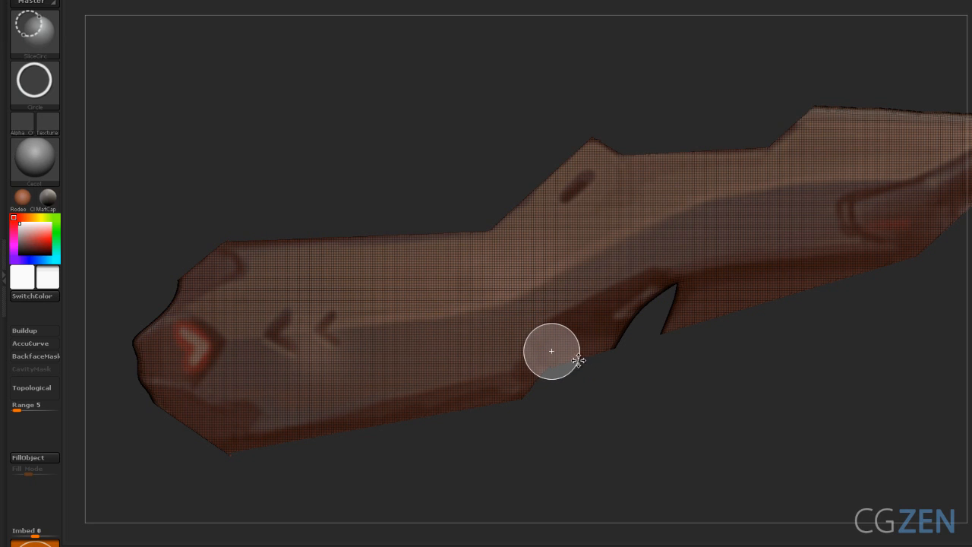
pyautogui.keyDown('ctrl'); pyautogui.keyDown('shift'); pyautogui.moveTo(579, 361); pyautogui.dragTo(575, 364); pyautogui.keyUp('shift'); pyautogui.keyUp('ctrl')
pyautogui.moveTo(528, 325)
pyautogui.keyDown('ctrl'); pyautogui.keyDown('shift'); pyautogui.mouseDown()
pyautogui.moveTo(580, 380)
pyautogui.moveTo(619, 390)
pyautogui.moveTo(603, 411)
pyautogui.mouseUp(); pyautogui.keyUp('shift'); pyautogui.keyUp('ctrl')
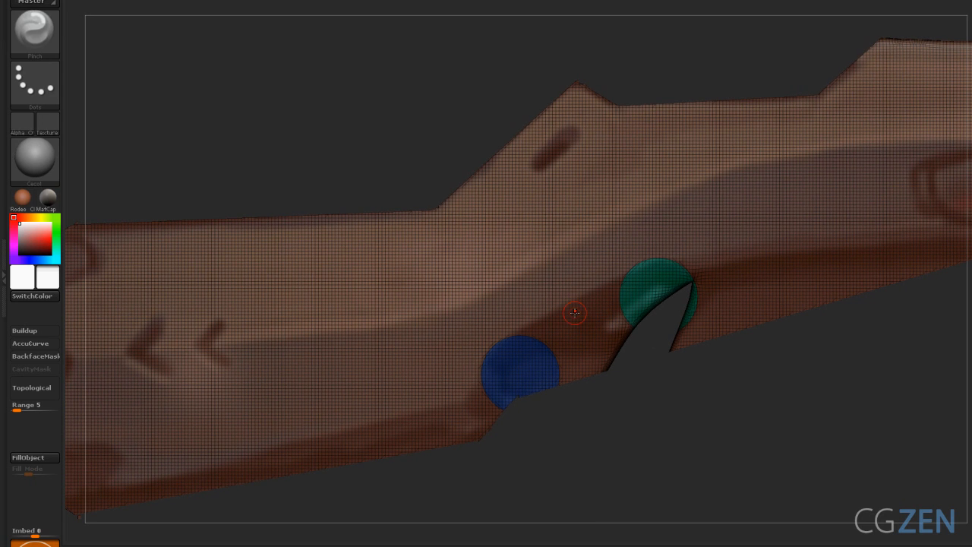
pyautogui.keyDown('alt'); pyautogui.moveTo(740, 260); pyautogui.dragTo(857, 284); pyautogui.keyUp('alt')
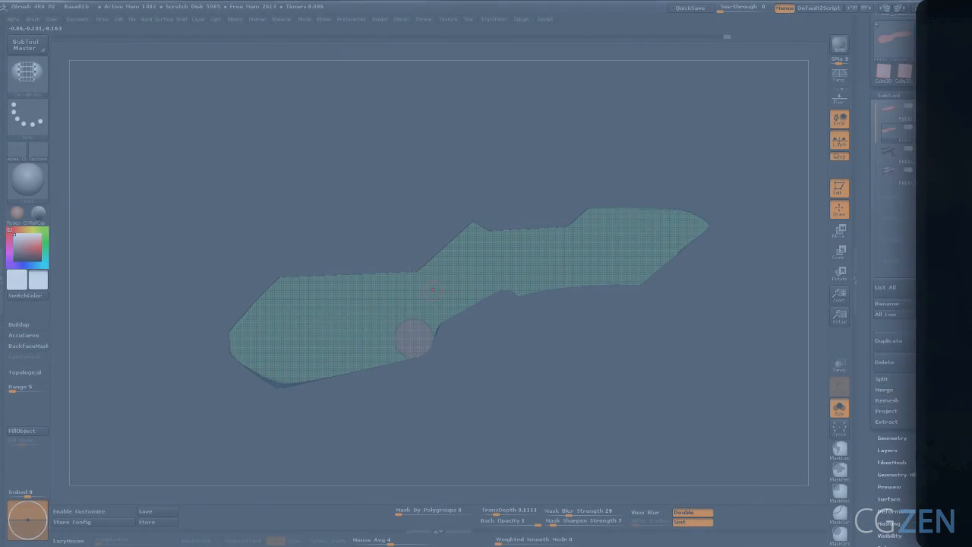
# - Sculpt a ridge along the S-shaped length of the body's side with Standard brush strokes and even out the surrounding faces
pyautogui.keyDown('alt'); pyautogui.moveTo(434, 304); pyautogui.dragTo(475, 321, button='right'); pyautogui.keyUp('alt')
pyautogui.hotkey('shift', 'f')
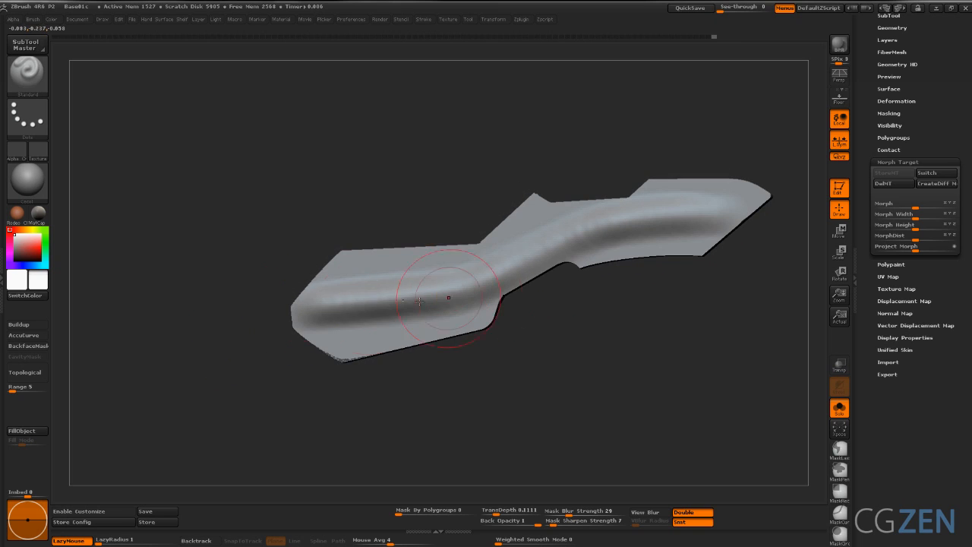
pyautogui.moveTo(594, 227); pyautogui.dragTo(760, 216)
pyautogui.keyDown('alt'); pyautogui.moveTo(668, 249); pyautogui.dragTo(579, 279, button='right'); pyautogui.keyUp('alt')
pyautogui.moveTo(585, 256); pyautogui.dragTo(718, 240)
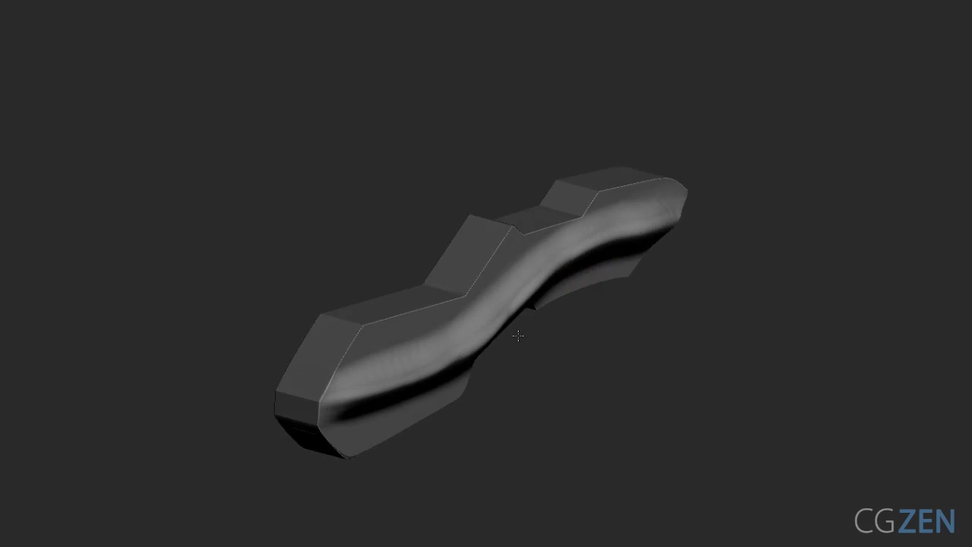
pyautogui.moveTo(466, 321); pyautogui.dragTo(269, 314)
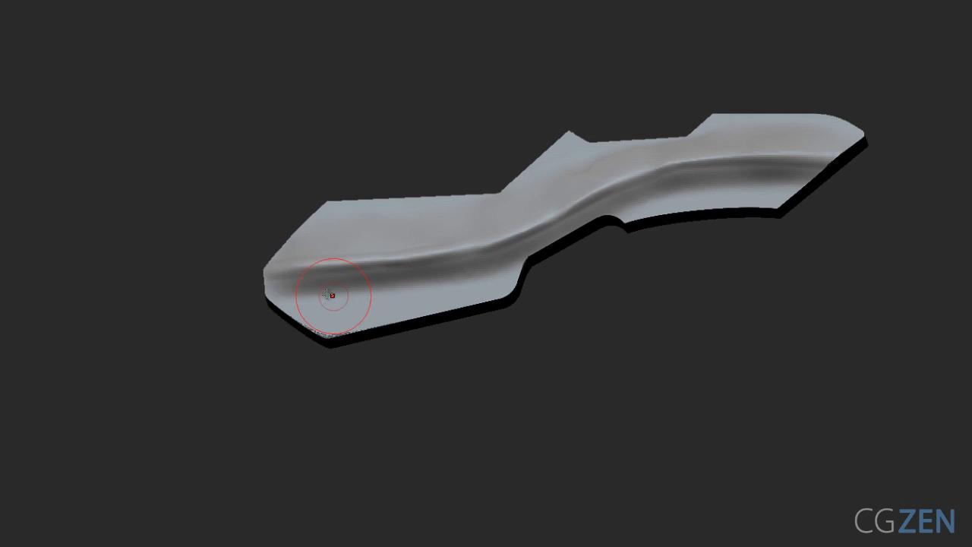
pyautogui.moveTo(421, 281)
pyautogui.mouseDown()
pyautogui.moveTo(391, 289)
pyautogui.moveTo(561, 232)
pyautogui.mouseUp()
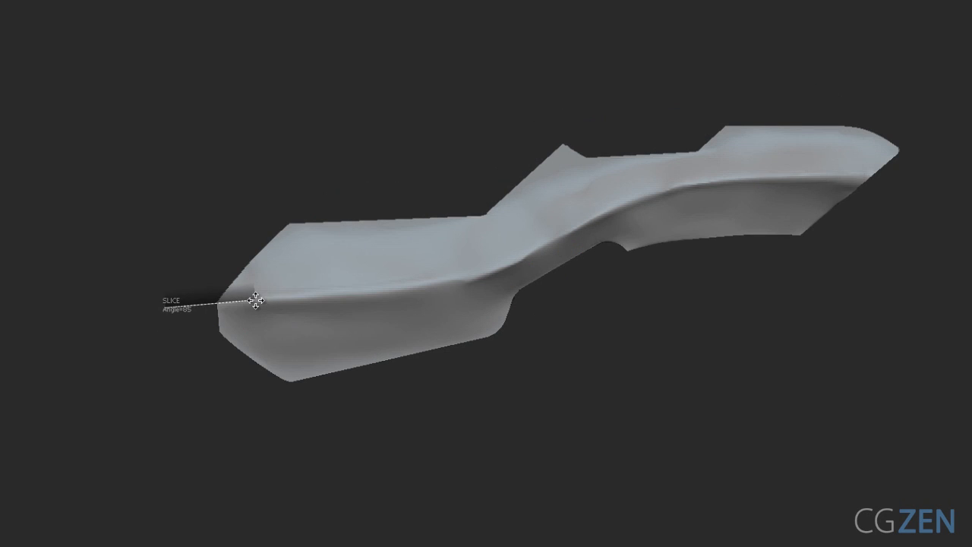
# - Slice the body along the sculpted ridge from front to rear to split its side into upper and lower polygroups
pyautogui.keyDown('ctrl'); pyautogui.keyDown('shift'); pyautogui.moveTo(256, 302); pyautogui.dragTo(393, 293); pyautogui.keyUp('shift'); pyautogui.keyUp('ctrl')
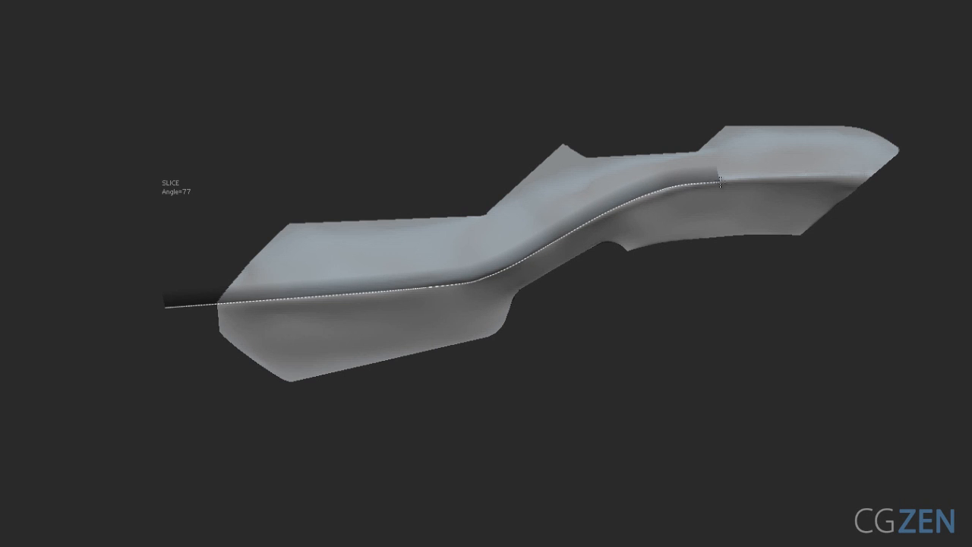
pyautogui.keyDown('ctrl'); pyautogui.keyDown('shift'); pyautogui.moveTo(720, 182); pyautogui.dragTo(917, 178); pyautogui.keyUp('shift'); pyautogui.keyUp('ctrl')
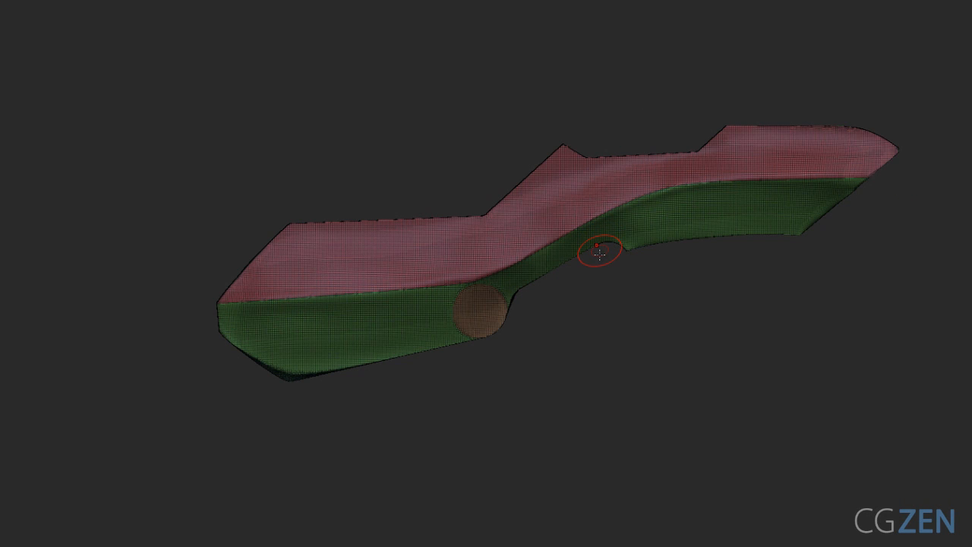
pyautogui.hotkey('shift', 'f')
pyautogui.moveTo(538, 276)
pyautogui.mouseDown()
pyautogui.moveTo(716, 326)
pyautogui.moveTo(717, 296)
pyautogui.mouseUp()
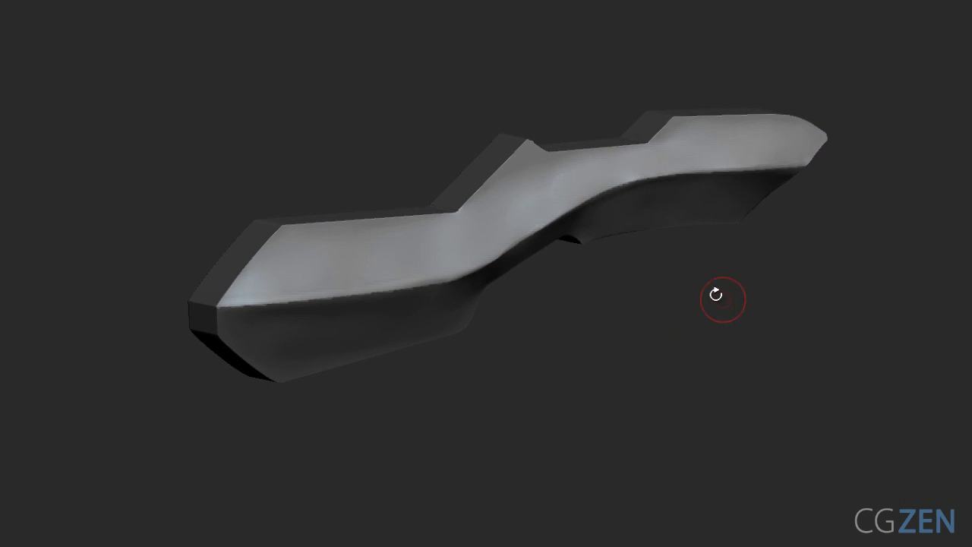
# - Apply Polish By Groups to the sliced body, briefly isolating the lower side faces before showing the whole mesh again
pyautogui.press('space')
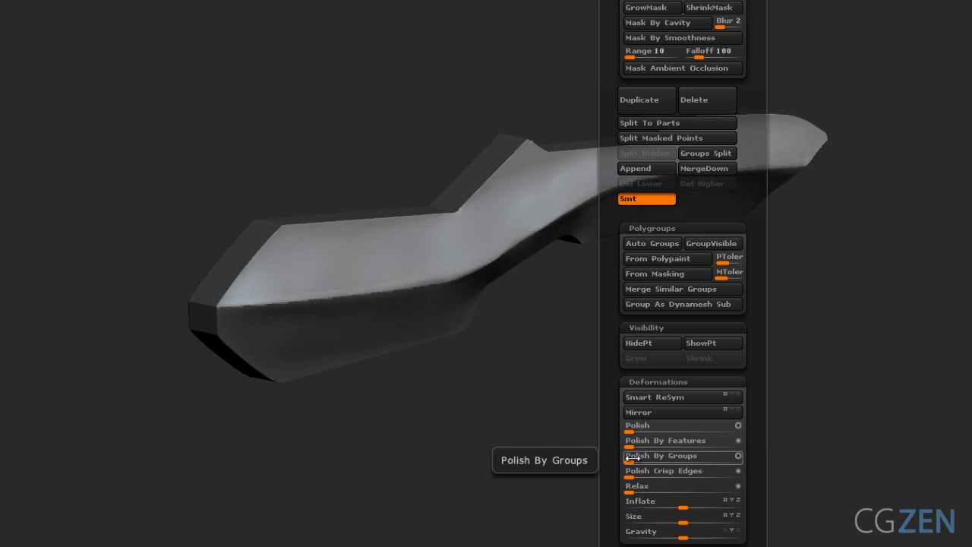
pyautogui.keyDown('shift'); pyautogui.moveTo(473, 462); pyautogui.dragTo(439, 387); pyautogui.keyUp('shift')
pyautogui.moveTo(653, 311); pyautogui.dragTo(651, 287)
pyautogui.keyDown('ctrl'); pyautogui.keyDown('shift'); pyautogui.click(454, 297); pyautogui.keyUp('shift'); pyautogui.keyUp('ctrl')
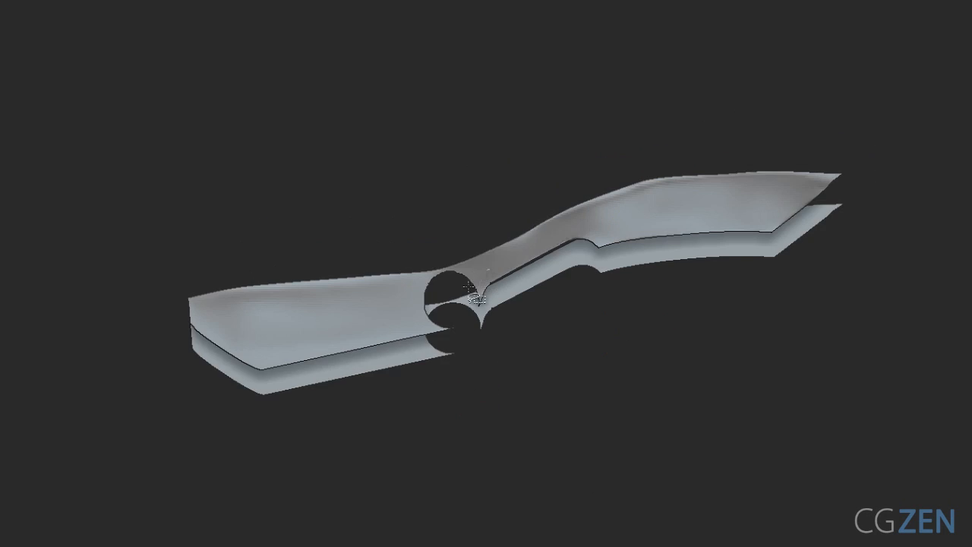
pyautogui.keyDown('ctrl'); pyautogui.keyDown('shift'); pyautogui.click(454, 296); pyautogui.keyUp('shift'); pyautogui.keyUp('ctrl')
pyautogui.keyDown('ctrl'); pyautogui.keyDown('shift'); pyautogui.moveTo(593, 424); pyautogui.dragTo(593, 425); pyautogui.keyUp('shift'); pyautogui.keyUp('ctrl')
pyautogui.keyDown('ctrl'); pyautogui.click(593, 426); pyautogui.keyUp('ctrl')
pyautogui.keyDown('ctrl'); pyautogui.keyDown('shift'); pyautogui.click(606, 416); pyautogui.keyUp('shift'); pyautogui.keyUp('ctrl')
pyautogui.keyDown('ctrl'); pyautogui.click(610, 413); pyautogui.keyUp('ctrl')
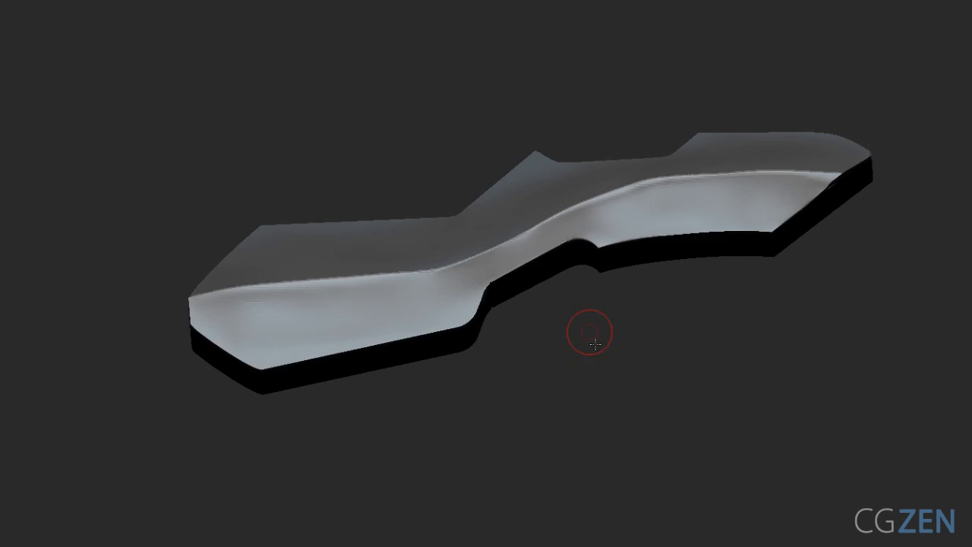
# - Polish the body again with the deformation sliders and smooth the side near the lower inner corner
pyautogui.moveTo(589, 332); pyautogui.dragTo(605, 359)
pyautogui.press('space')
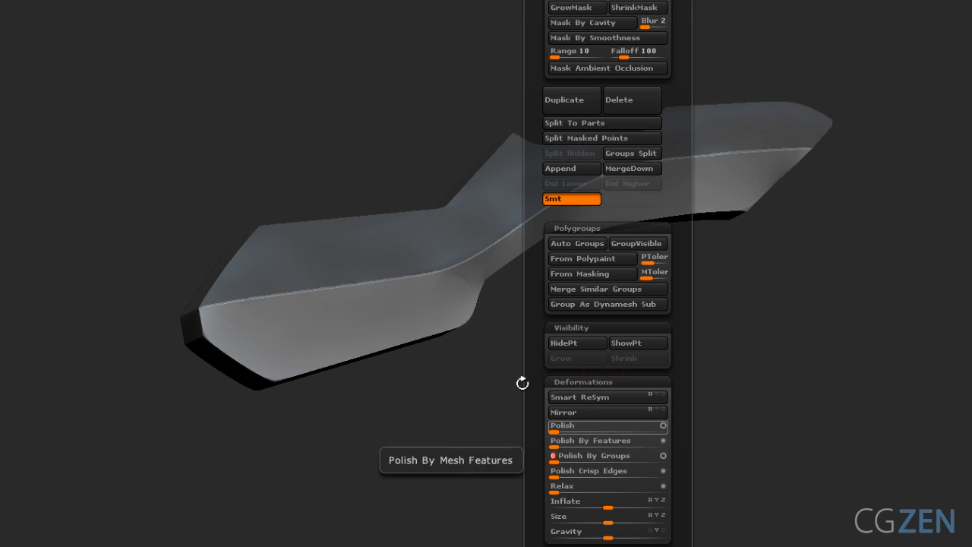
pyautogui.moveTo(522, 381); pyautogui.dragTo(464, 291)
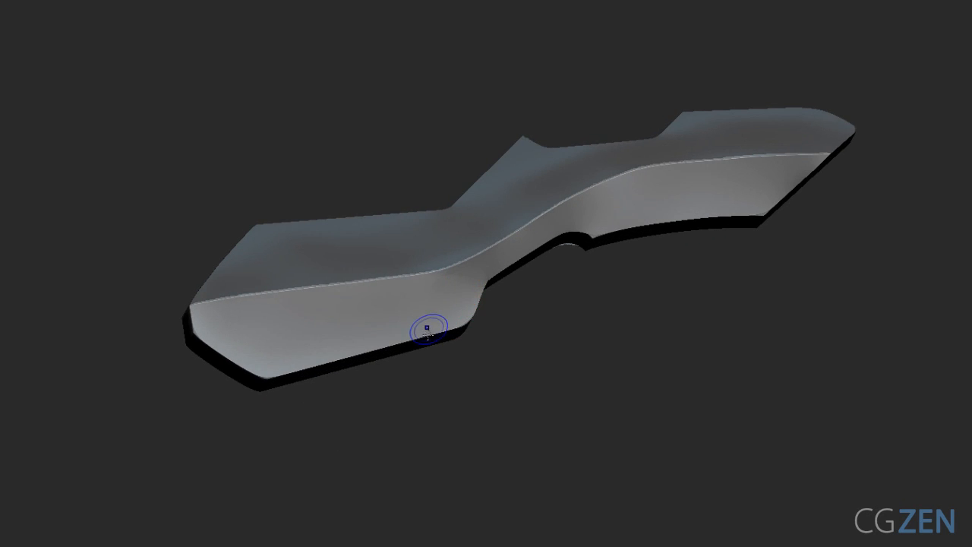
pyautogui.moveTo(485, 279); pyautogui.dragTo(494, 249, button='right')
# - Refine the lower rear side face of the body with brush strokes below the ridge
pyautogui.moveTo(703, 191); pyautogui.dragTo(737, 224, button='right')
pyautogui.keyDown('ctrl'); pyautogui.moveTo(720, 332); pyautogui.dragTo(728, 351); pyautogui.keyUp('ctrl')
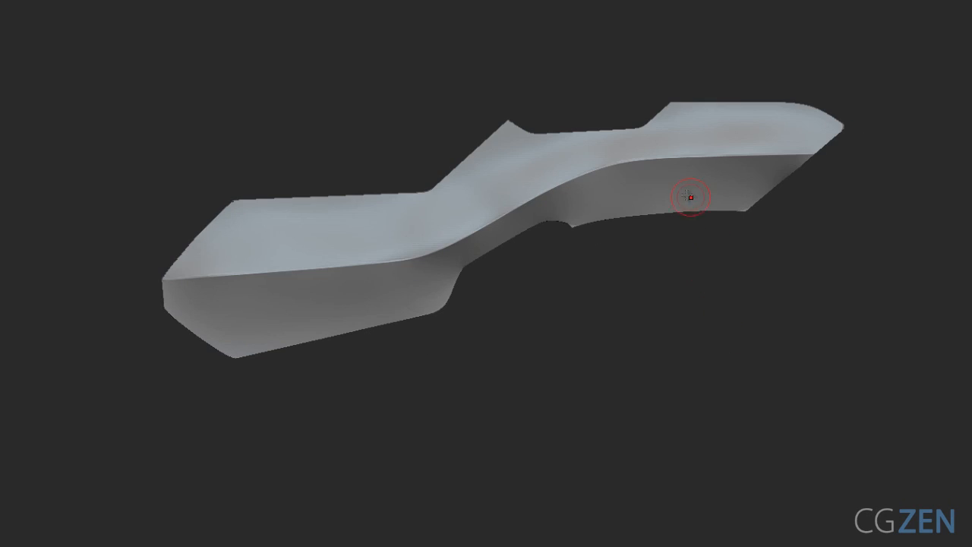
pyautogui.keyDown('ctrl'); pyautogui.moveTo(690, 198); pyautogui.dragTo(685, 284, button='right'); pyautogui.keyUp('ctrl')
pyautogui.keyDown('ctrl'); pyautogui.moveTo(642, 180); pyautogui.dragTo(688, 238, button='right'); pyautogui.keyUp('ctrl')
pyautogui.hotkey('ctrl', 'shift', 's')
# - Make both sides of the gun body symmetrical with Mirror And Weld
pyautogui.moveTo(694, 361); pyautogui.dragTo(638, 363, button='right')
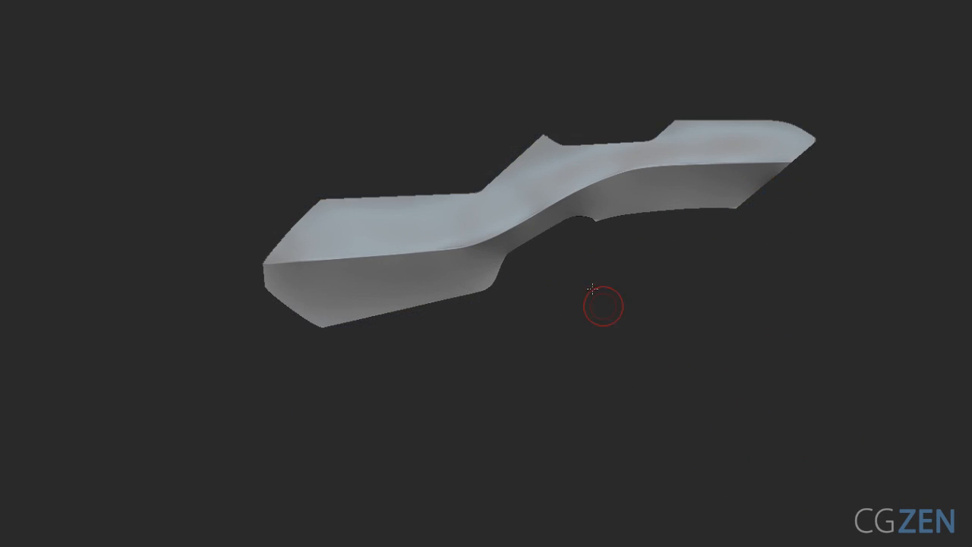
pyautogui.moveTo(592, 289); pyautogui.dragTo(609, 308, button='right')
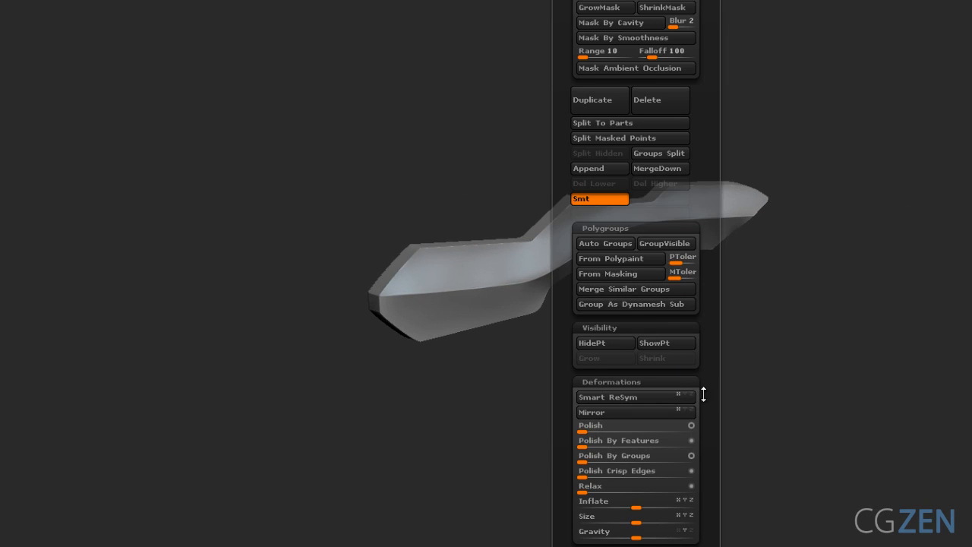
pyautogui.scroll(-3, 704, 394)
pyautogui.moveTo(714, 451); pyautogui.dragTo(712, 234)
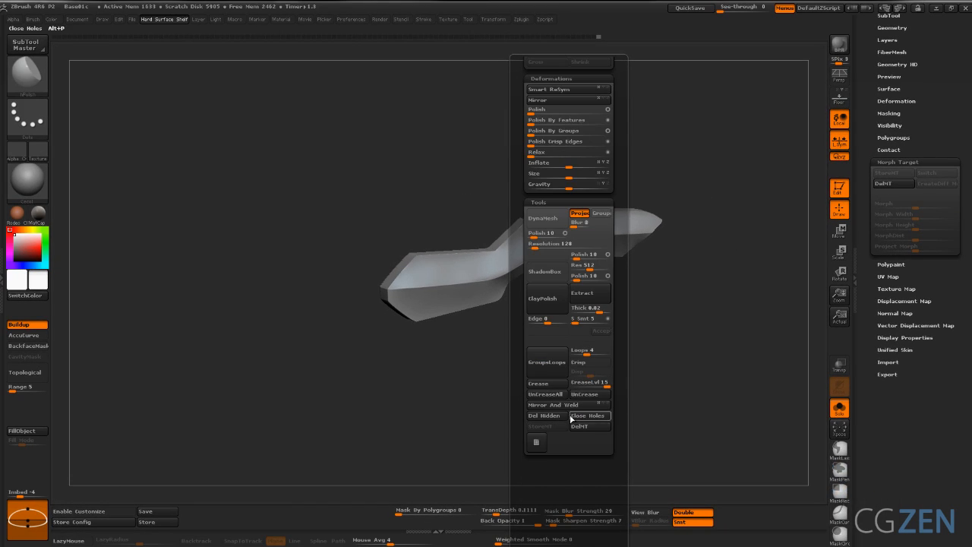
pyautogui.click(568, 408)
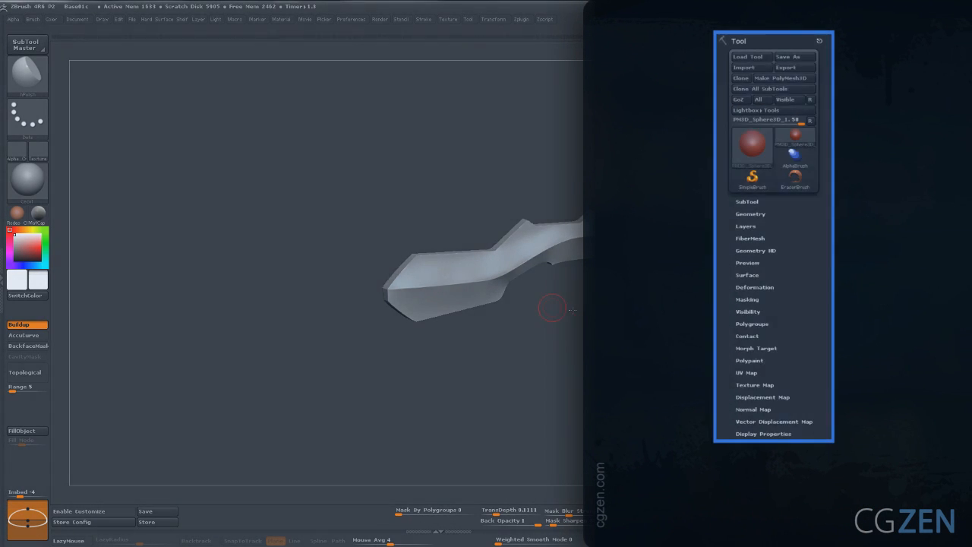
pyautogui.moveTo(554, 308); pyautogui.dragTo(584, 321)
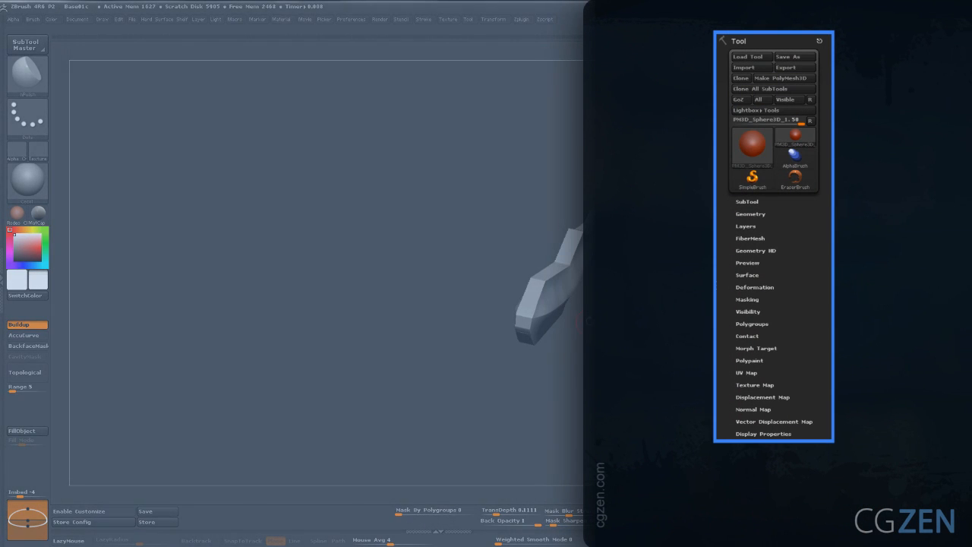
# - Open the Deformation options and slice the demo capsule crosswise along its necks, middle and lower section
pyautogui.click(760, 287)
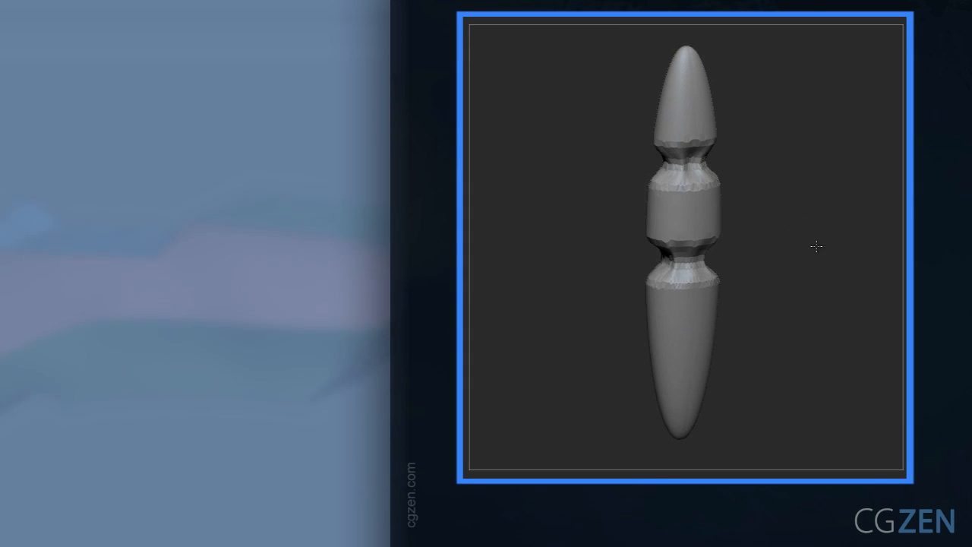
pyautogui.moveTo(817, 247); pyautogui.dragTo(794, 232)
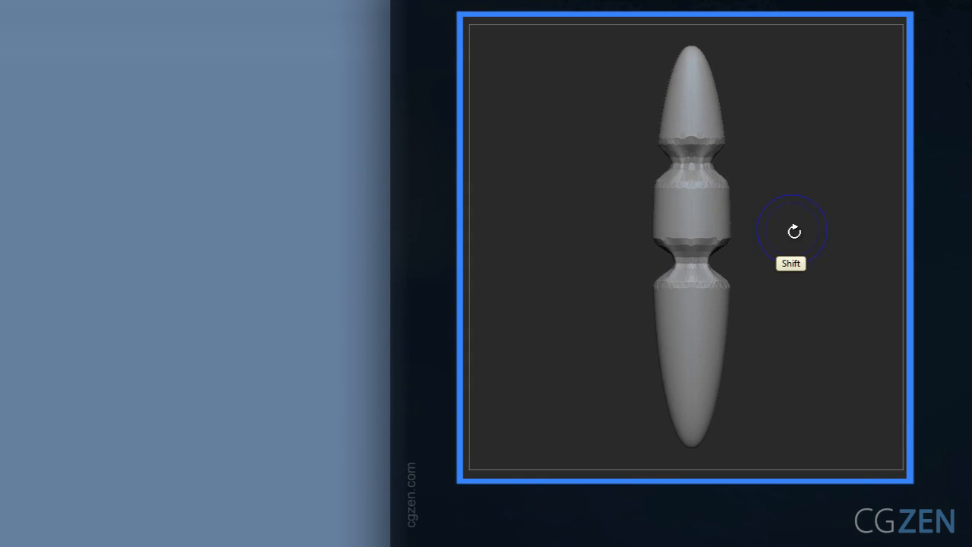
pyautogui.hotkey('shift', 'f')
pyautogui.moveTo(595, 146)
pyautogui.keyDown('ctrl'); pyautogui.keyDown('shift'); pyautogui.mouseDown()
pyautogui.moveTo(861, 161)
pyautogui.moveTo(859, 147)
pyautogui.moveTo(864, 167)
pyautogui.mouseUp(); pyautogui.keyUp('shift'); pyautogui.keyUp('ctrl')
pyautogui.keyDown('ctrl'); pyautogui.keyDown('shift'); pyautogui.moveTo(556, 187); pyautogui.dragTo(864, 186); pyautogui.keyUp('shift'); pyautogui.keyUp('ctrl')
pyautogui.keyDown('ctrl'); pyautogui.keyDown('shift'); pyautogui.moveTo(589, 236); pyautogui.dragTo(864, 236); pyautogui.keyUp('shift'); pyautogui.keyUp('ctrl')
pyautogui.moveTo(603, 263)
pyautogui.keyDown('ctrl'); pyautogui.keyDown('shift'); pyautogui.mouseDown()
pyautogui.moveTo(836, 263)
pyautogui.moveTo(842, 279)
pyautogui.mouseUp(); pyautogui.keyUp('shift'); pyautogui.keyUp('ctrl')
pyautogui.keyDown('ctrl'); pyautogui.keyDown('shift'); pyautogui.moveTo(575, 277); pyautogui.dragTo(838, 290); pyautogui.keyUp('shift'); pyautogui.keyUp('ctrl')
pyautogui.keyDown('ctrl'); pyautogui.keyDown('shift'); pyautogui.moveTo(594, 392); pyautogui.dragTo(824, 395); pyautogui.keyUp('shift'); pyautogui.keyUp('ctrl')
pyautogui.moveTo(803, 303); pyautogui.dragTo(838, 294)
# - Polish the sliced demo capsule by its polygroups to clean up the jagged edges
pyautogui.hotkey('shift', 'f')
pyautogui.hotkey('ctrl', 'alt', 'shift', 'r')
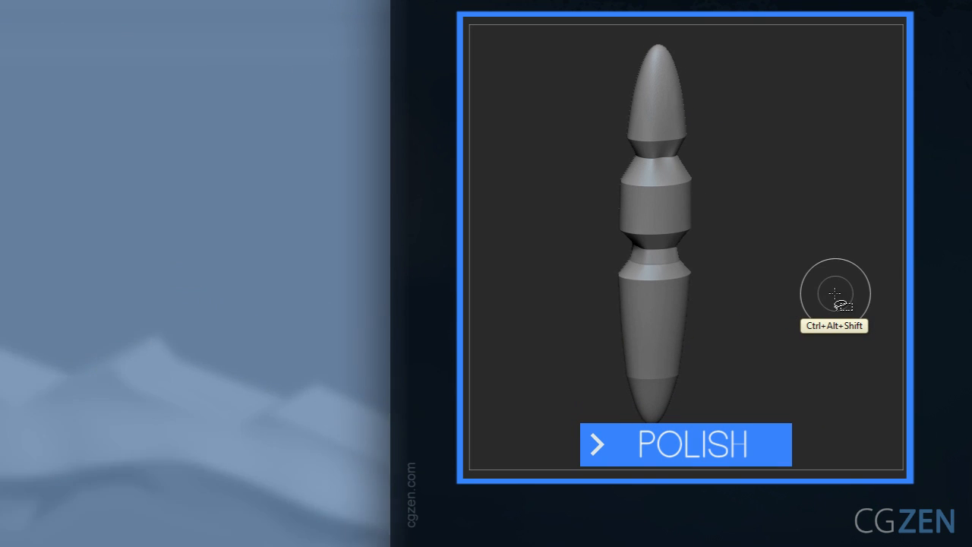
pyautogui.moveTo(799, 258); pyautogui.dragTo(812, 261)
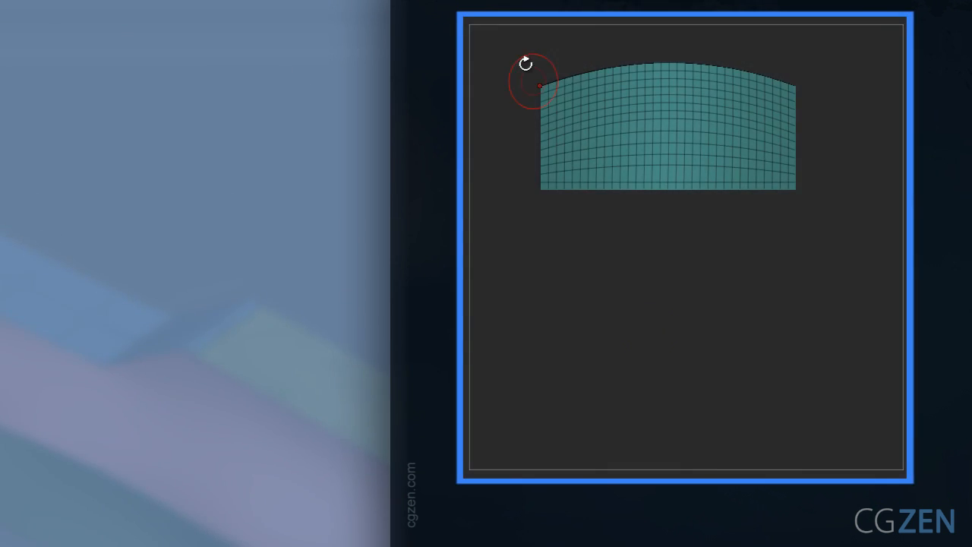
# - Slice curved strips along both faces next to the demo block's arched edge
pyautogui.keyDown('ctrl'); pyautogui.keyDown('shift'); pyautogui.moveTo(494, 120); pyautogui.dragTo(678, 86); pyautogui.keyUp('shift'); pyautogui.keyUp('ctrl')
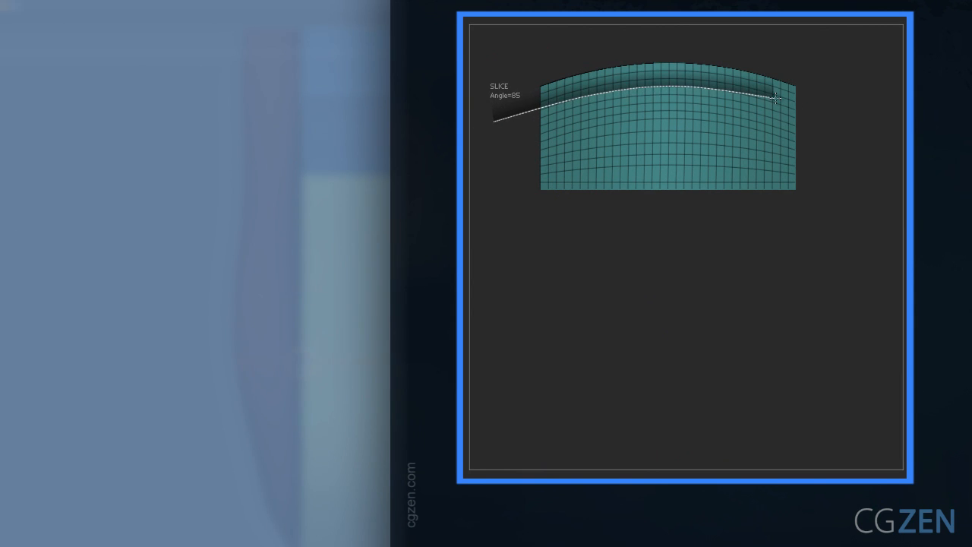
pyautogui.keyDown('ctrl'); pyautogui.keyDown('shift'); pyautogui.moveTo(775, 97); pyautogui.dragTo(816, 162); pyautogui.keyUp('shift'); pyautogui.keyUp('ctrl')
pyautogui.moveTo(830, 197); pyautogui.dragTo(829, 153)
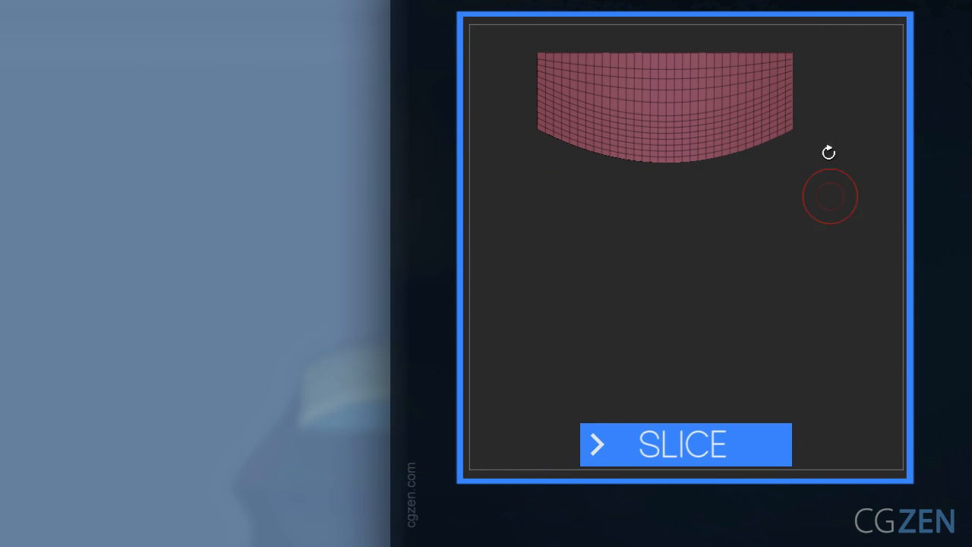
pyautogui.moveTo(842, 82)
pyautogui.keyDown('ctrl'); pyautogui.keyDown('shift'); pyautogui.mouseDown()
pyautogui.moveTo(733, 125)
pyautogui.moveTo(662, 130)
pyautogui.moveTo(544, 114)
pyautogui.mouseUp(); pyautogui.keyUp('shift'); pyautogui.keyUp('ctrl')
pyautogui.keyDown('ctrl'); pyautogui.keyDown('shift'); pyautogui.moveTo(473, 82); pyautogui.dragTo(474, 60); pyautogui.keyUp('shift'); pyautogui.keyUp('ctrl')
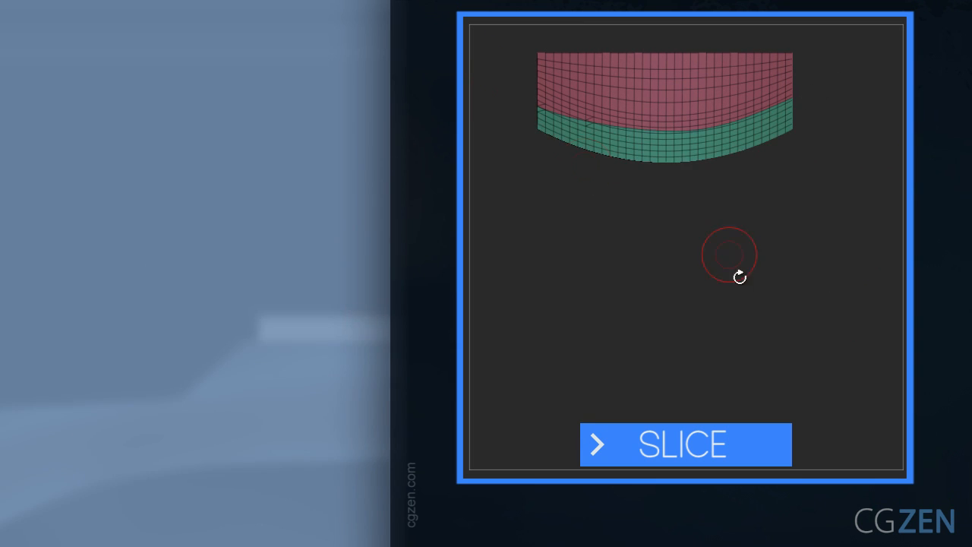
# - Mask the whole demo block except the sliced edge strip and switch off the wireframe display
pyautogui.moveTo(740, 280)
pyautogui.mouseDown()
pyautogui.moveTo(752, 266)
pyautogui.moveTo(770, 291)
pyautogui.moveTo(752, 286)
pyautogui.mouseUp()
pyautogui.moveTo(794, 178); pyautogui.dragTo(812, 205)
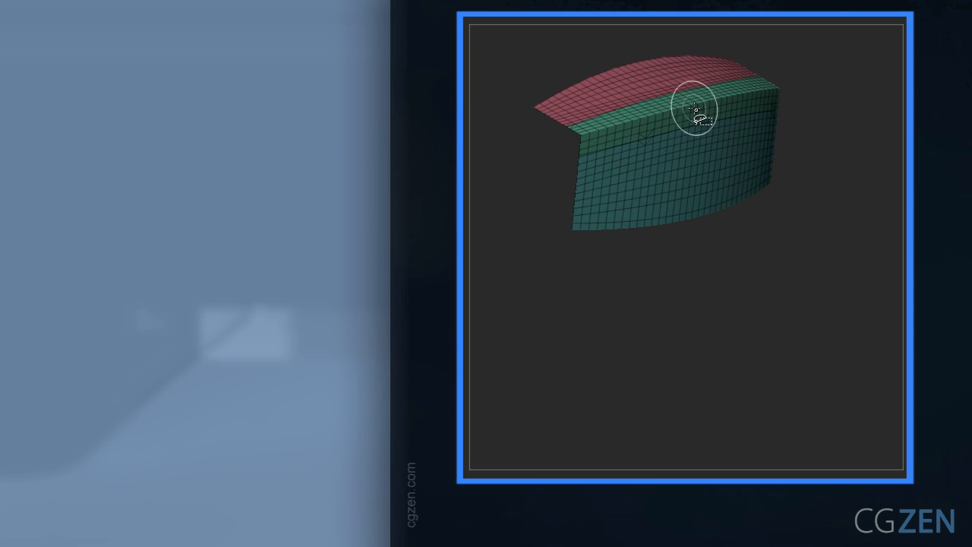
pyautogui.keyDown('ctrl'); pyautogui.keyDown('shift'); pyautogui.click(694, 109); pyautogui.keyUp('shift'); pyautogui.keyUp('ctrl')
pyautogui.keyDown('ctrl'); pyautogui.click(820, 230); pyautogui.keyUp('ctrl')
pyautogui.keyDown('ctrl'); pyautogui.keyDown('shift'); pyautogui.click(825, 231); pyautogui.keyUp('shift'); pyautogui.keyUp('ctrl')
pyautogui.keyDown('ctrl'); pyautogui.click(829, 235); pyautogui.keyUp('ctrl')
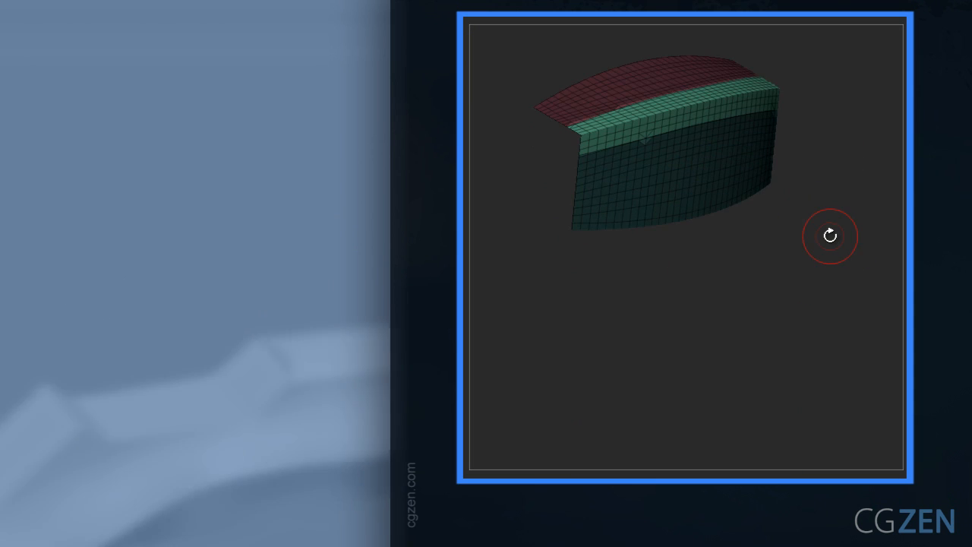
pyautogui.keyDown('ctrl'); pyautogui.moveTo(825, 234); pyautogui.dragTo(828, 236); pyautogui.keyUp('ctrl')
pyautogui.hotkey('shift', 'f')
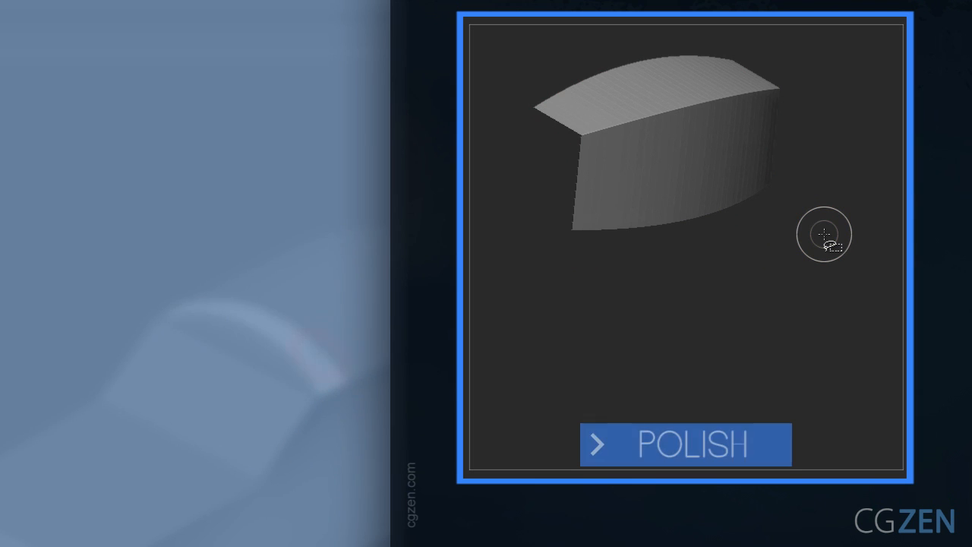
# - Polish the unmasked edge strip repeatedly to round off the demo block's sharp edge
pyautogui.hotkey('ctrl', 'shift', 'p')
pyautogui.click(823, 234)
pyautogui.hotkey('ctrl', 'shift', 'p')
pyautogui.click(832, 241)
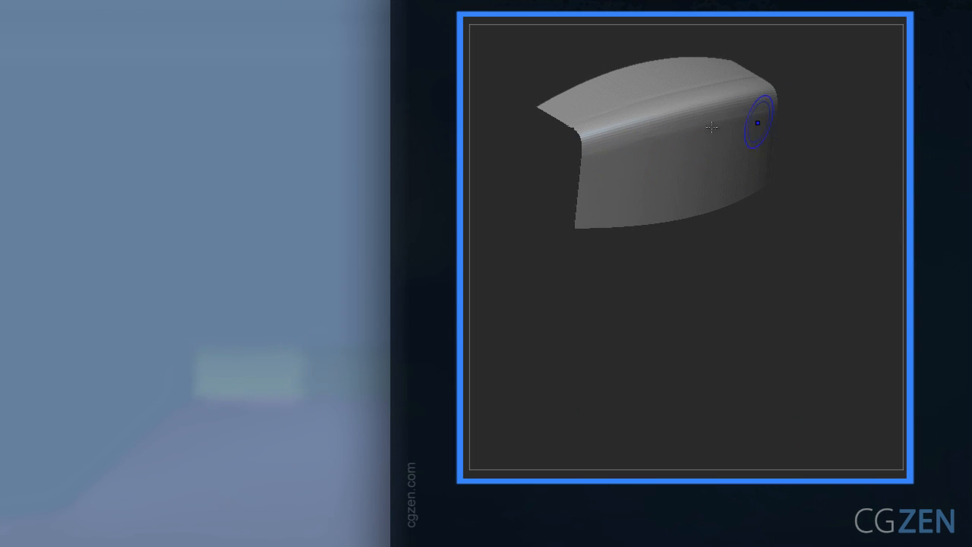
# - Leave a canvas snapshot of the rounded block for comparison and undo the polish on the active block
pyautogui.moveTo(814, 121); pyautogui.dragTo(816, 187)
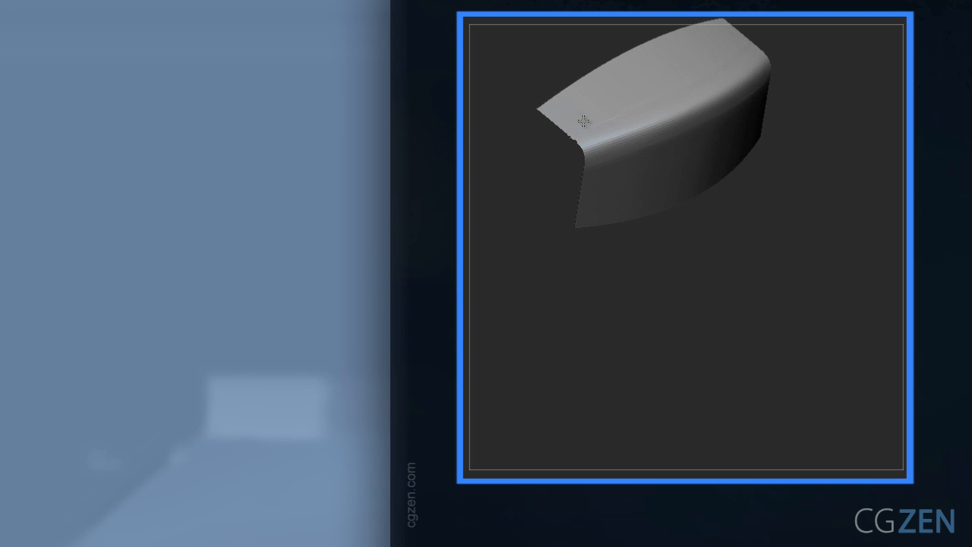
pyautogui.moveTo(650, 201); pyautogui.dragTo(843, 426)
pyautogui.hotkey('shift', 's')
pyautogui.hotkey('ctrl', 'z')
pyautogui.hotkey('ctrl', 'z')
pyautogui.hotkey('ctrl', 'z')
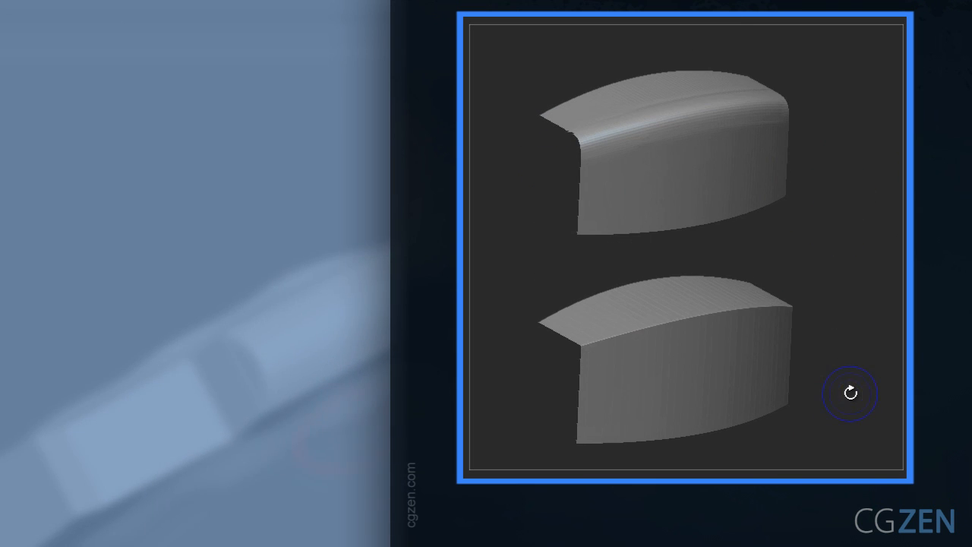
# - Isolate the active block's edge strip with a mask and hide the mask shading
pyautogui.keyDown('ctrl'); pyautogui.keyDown('shift'); pyautogui.click(768, 321); pyautogui.keyUp('shift'); pyautogui.keyUp('ctrl')
pyautogui.keyDown('ctrl'); pyautogui.click(838, 339); pyautogui.keyUp('ctrl')
pyautogui.keyDown('ctrl'); pyautogui.keyDown('shift'); pyautogui.click(838, 339); pyautogui.keyUp('shift'); pyautogui.keyUp('ctrl')
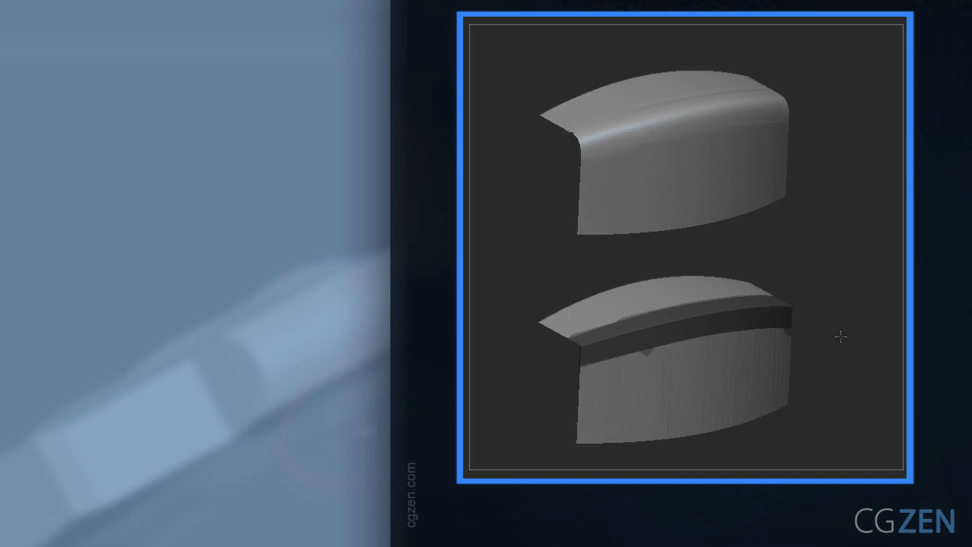
pyautogui.keyDown('ctrl'); pyautogui.click(841, 336); pyautogui.keyUp('ctrl')
pyautogui.hotkey('ctrl', 'h')
# - Apply Polish By Groups to the active block to turn its sharp edge into a bevel
pyautogui.hotkey('ctrl', 'alt', 's')
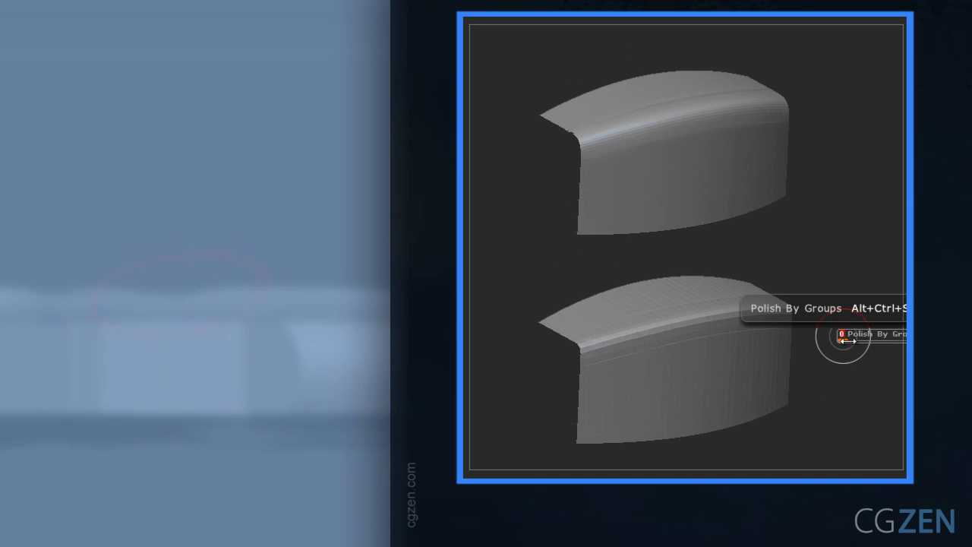
pyautogui.moveTo(844, 339); pyautogui.dragTo(871, 338)
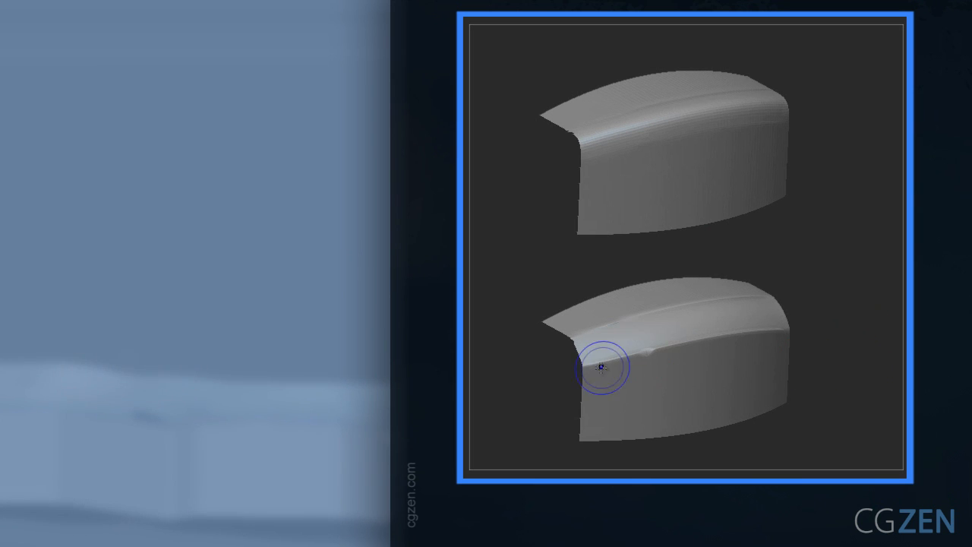
pyautogui.moveTo(824, 319); pyautogui.dragTo(770, 340)
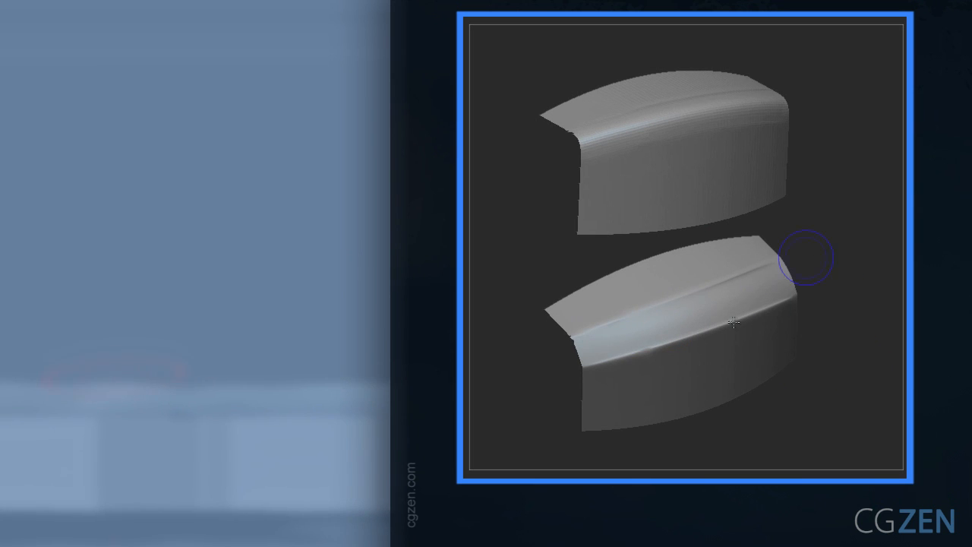
pyautogui.moveTo(852, 334); pyautogui.dragTo(853, 299)
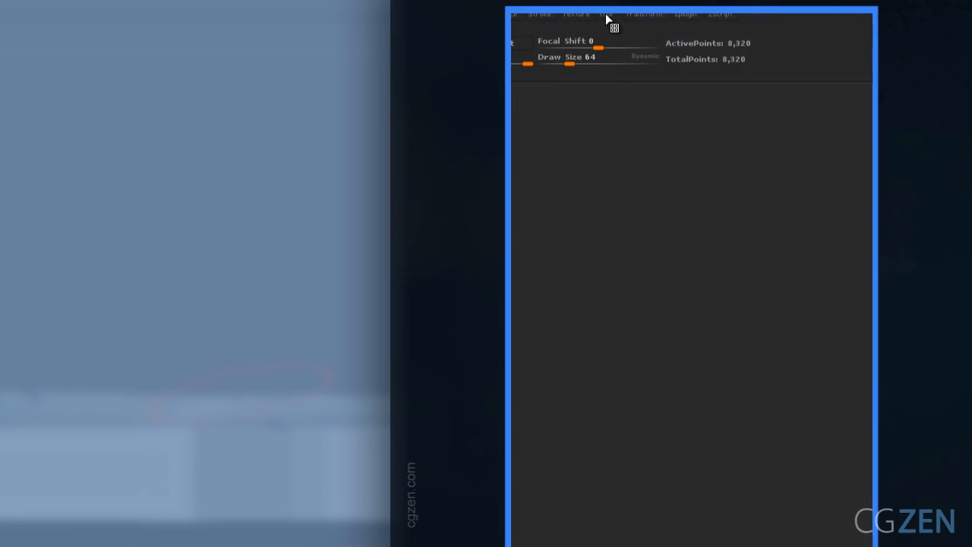
# - Locate the mode switch for Polish By Groups in the tool's Deformation options
pyautogui.click(607, 16)
pyautogui.scroll(-8, 722, 250)
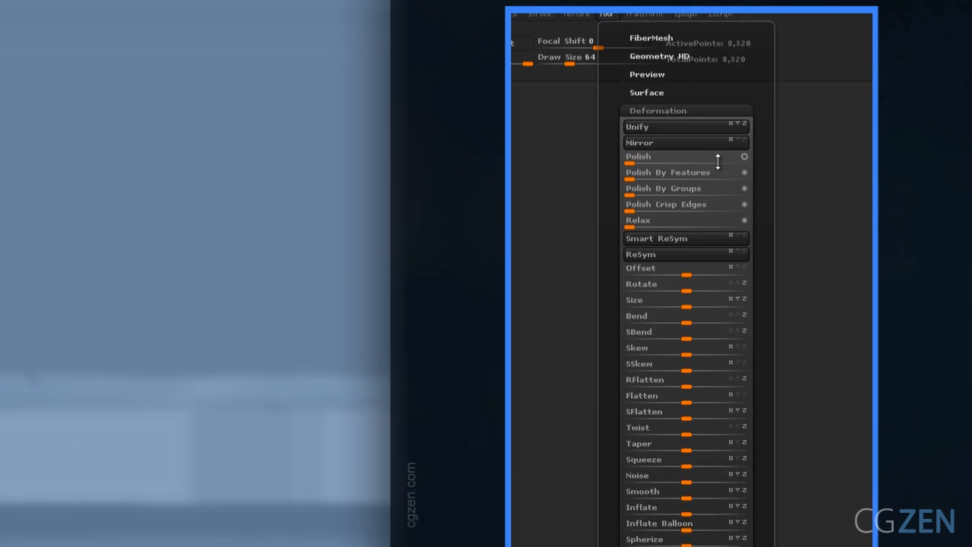
pyautogui.scroll(3, 717, 174)
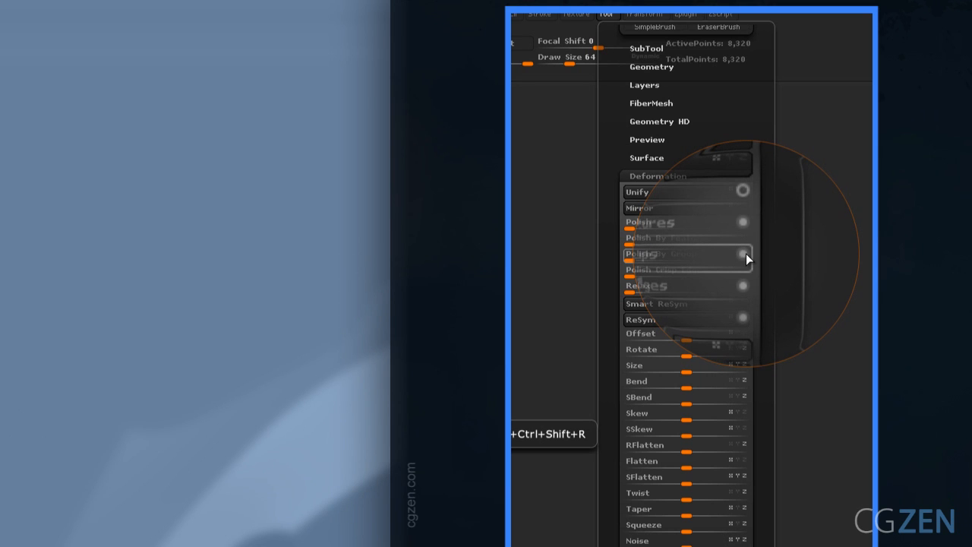
pyautogui.click(746, 253)
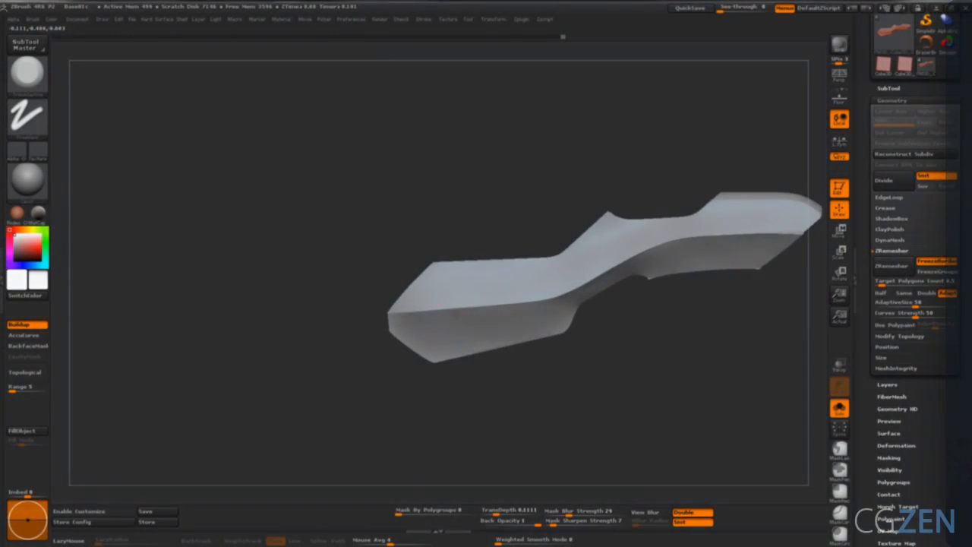
# - Switch from the gun body to the painted top shell and split its hidden geometry into a separate subtool
pyautogui.moveTo(545, 254); pyautogui.dragTo(517, 319, button='right')
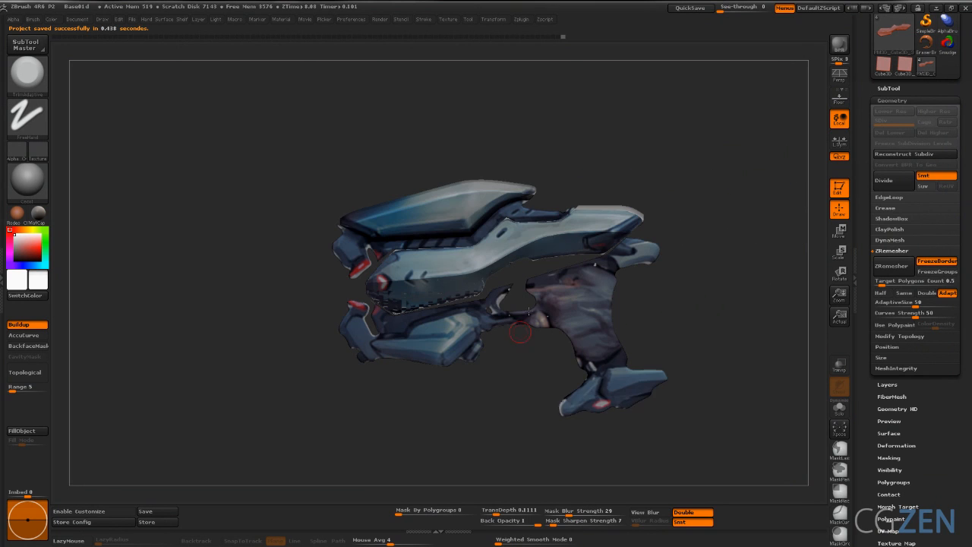
pyautogui.keyDown('alt'); pyautogui.click(480, 298); pyautogui.keyUp('alt')
pyautogui.press('space')
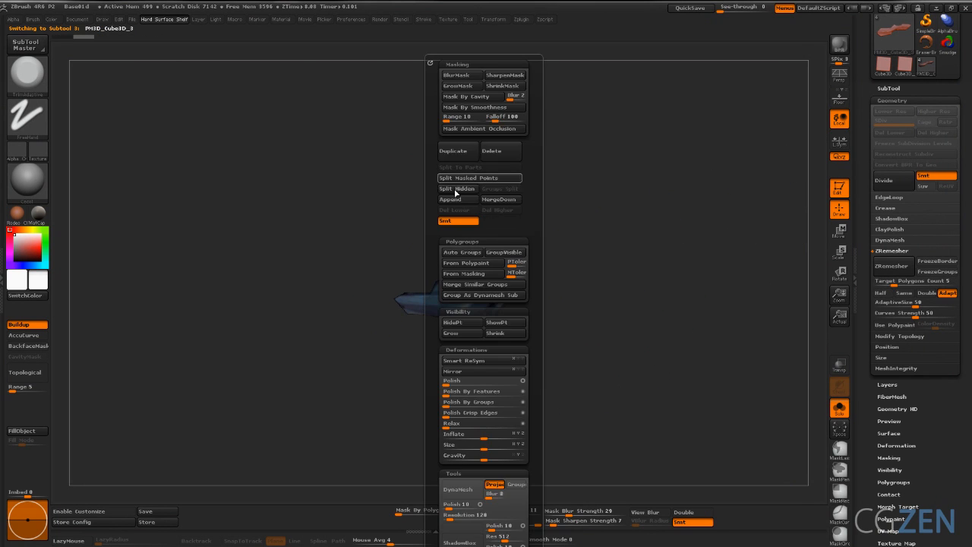
pyautogui.click(457, 190)
# - Slice the painted shell, isolate one resulting piece and separate it from the rest with Split Hidden
pyautogui.moveTo(472, 251)
pyautogui.mouseDown(button='right')
pyautogui.moveTo(504, 322)
pyautogui.moveTo(465, 279)
pyautogui.moveTo(523, 276)
pyautogui.moveTo(530, 308)
pyautogui.mouseUp(button='right')
pyautogui.keyDown('ctrl'); pyautogui.keyDown('shift'); pyautogui.moveTo(598, 254); pyautogui.dragTo(431, 420); pyautogui.keyUp('shift'); pyautogui.keyUp('ctrl')
pyautogui.keyDown('ctrl'); pyautogui.keyDown('shift'); pyautogui.click(546, 348); pyautogui.keyUp('shift'); pyautogui.keyUp('ctrl')
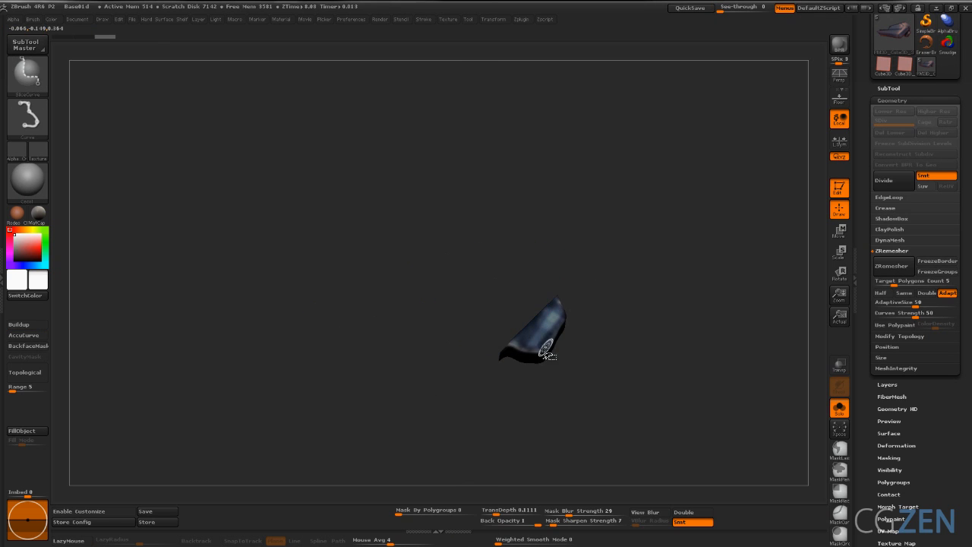
pyautogui.keyDown('ctrl'); pyautogui.keyDown('shift'); pyautogui.click(547, 353); pyautogui.keyUp('shift'); pyautogui.keyUp('ctrl')
pyautogui.press('space')
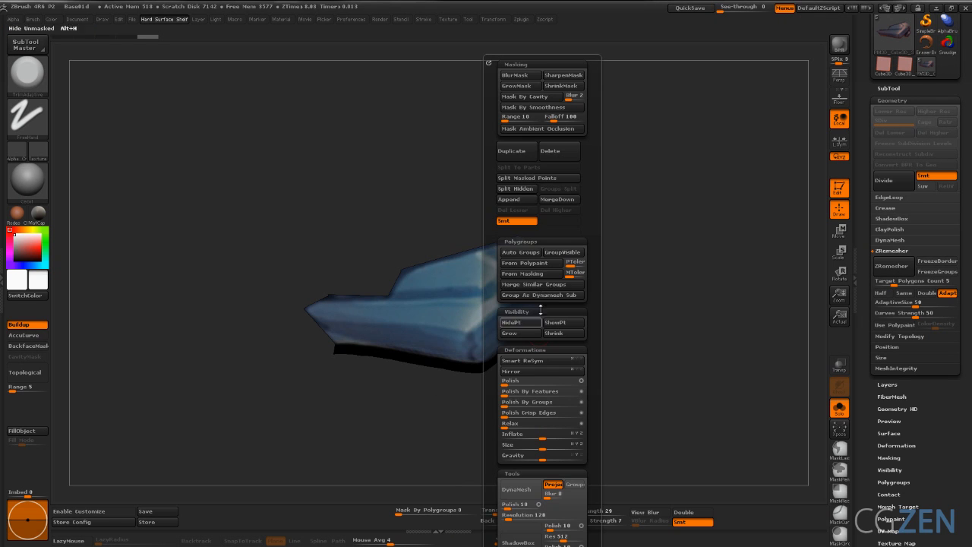
pyautogui.click(516, 188)
# - Trim the shell's pointed front tip with an angled ClipCurve cut
pyautogui.moveTo(426, 285); pyautogui.dragTo(464, 341, button='right')
pyautogui.moveTo(464, 341)
pyautogui.mouseDown()
pyautogui.moveTo(562, 384)
pyautogui.moveTo(344, 330)
pyautogui.mouseUp()
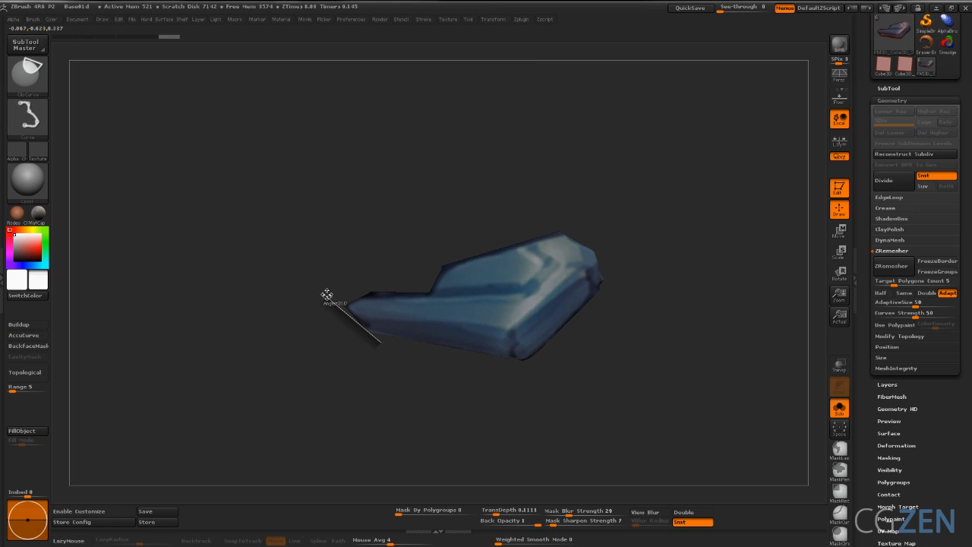
pyautogui.keyDown('ctrl'); pyautogui.keyDown('shift'); pyautogui.moveTo(327, 287); pyautogui.dragTo(327, 288); pyautogui.keyUp('shift'); pyautogui.keyUp('ctrl')
# - Examine the trimmed shell's wireframe and its open rear underside
pyautogui.keyDown('alt'); pyautogui.moveTo(601, 299); pyautogui.dragTo(571, 297); pyautogui.keyUp('alt')
pyautogui.moveTo(580, 255)
pyautogui.keyDown('ctrl'); pyautogui.keyDown('shift'); pyautogui.mouseDown()
pyautogui.moveTo(561, 321)
pyautogui.moveTo(591, 319)
pyautogui.moveTo(567, 342)
pyautogui.mouseUp(); pyautogui.keyUp('shift'); pyautogui.keyUp('ctrl')
pyautogui.hotkey('shift', 'f')
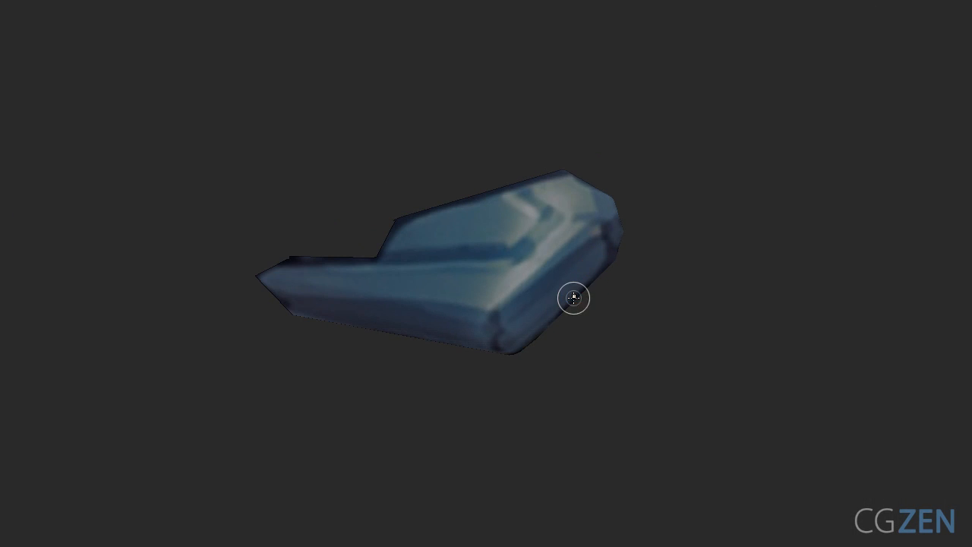
pyautogui.hotkey('shift', 'f')
pyautogui.hotkey('shift', 'f')
pyautogui.moveTo(613, 189); pyautogui.dragTo(593, 145, button='right')
pyautogui.hotkey('shift', 'f')
pyautogui.hotkey('shift', 'f')
pyautogui.keyDown('ctrl'); pyautogui.moveTo(580, 229); pyautogui.dragTo(595, 288, button='right'); pyautogui.keyUp('ctrl')
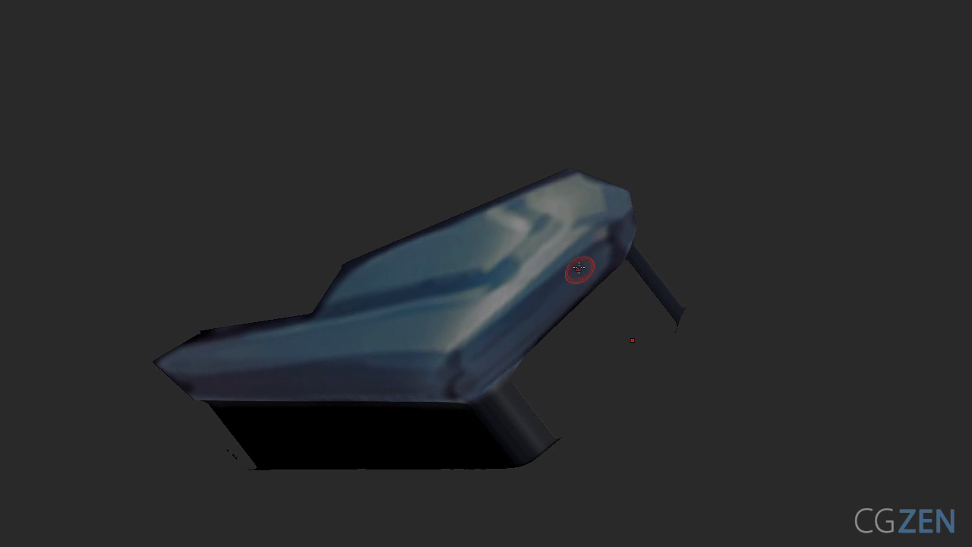
# - Choose the CurveBridge brush and target the open border at the shell's rear for bridging
pyautogui.press('b')
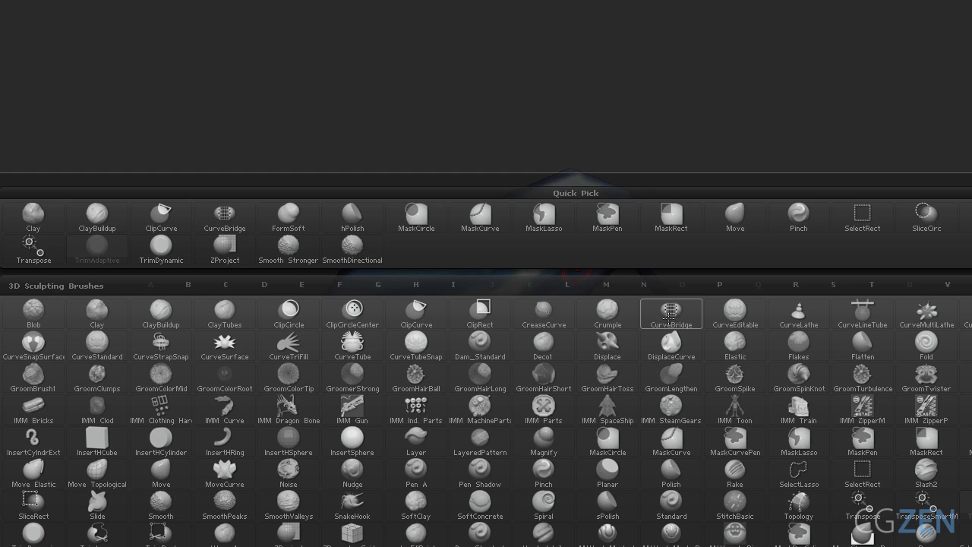
pyautogui.click(670, 318)
pyautogui.click(566, 323)
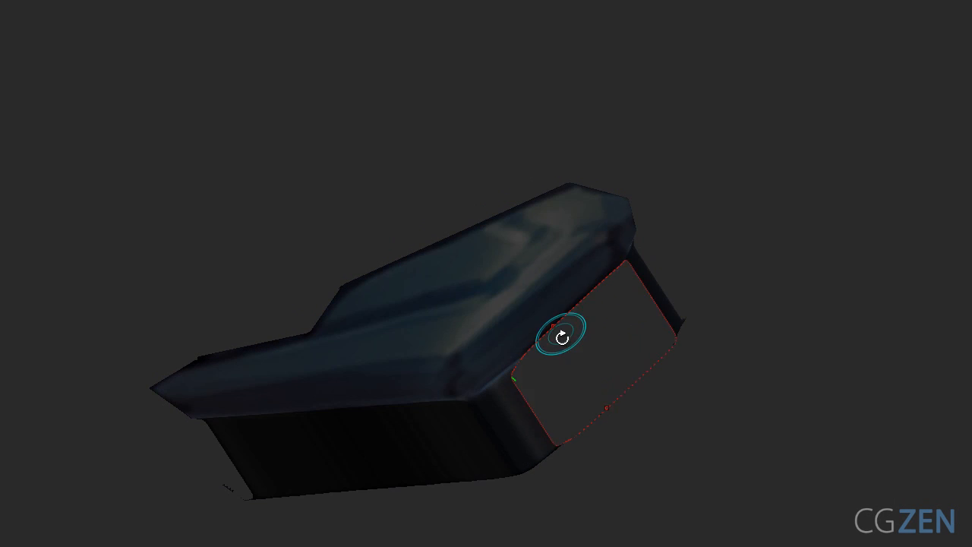
pyautogui.hotkey('shift', 'f')
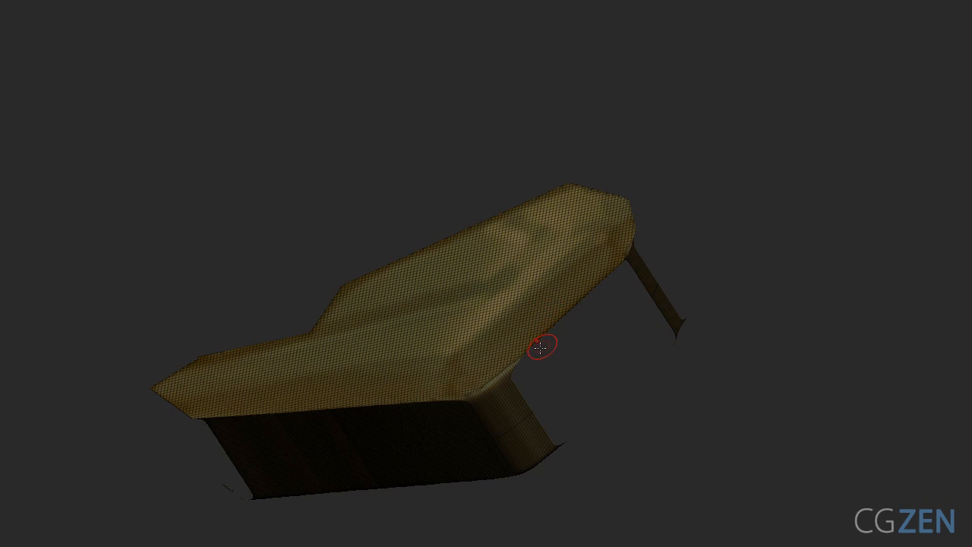